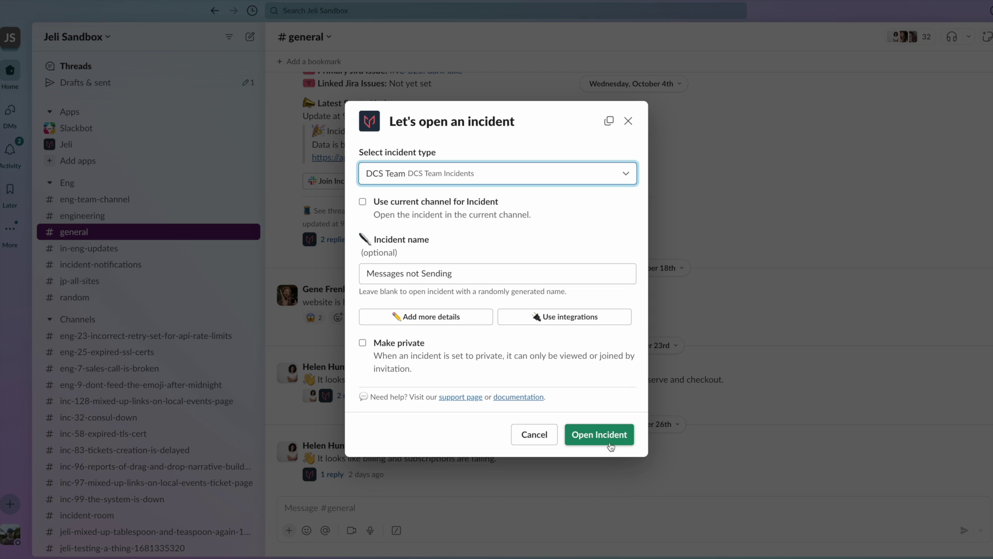
# - Open the DCS Team incident, regenerate the Repair marker summary, and scroll through the export report
pyautogui.click(608, 436)
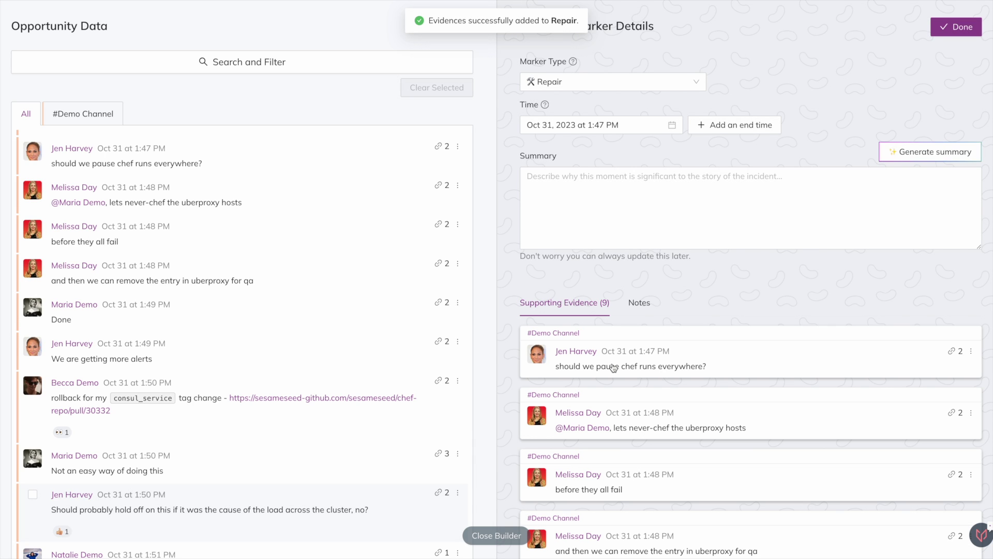
pyautogui.click(930, 151)
pyautogui.click(584, 127)
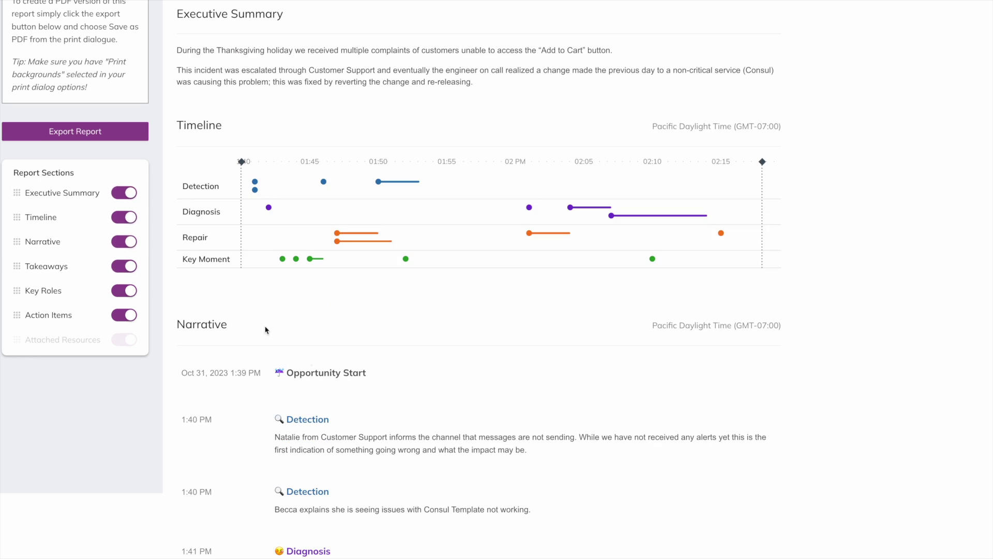
pyautogui.scroll(-3, 328, 382)
pyautogui.scroll(-15, 328, 382)
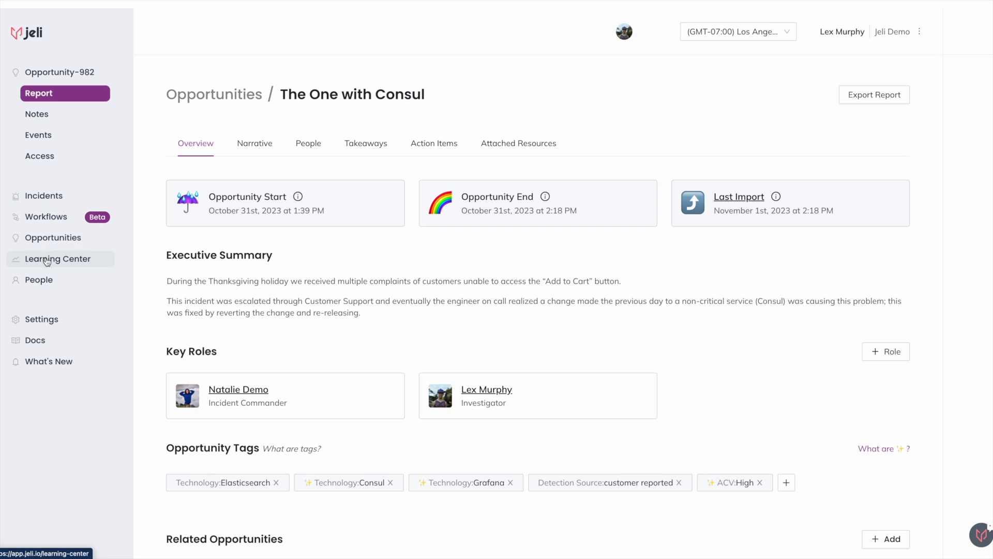
# - Browse the Learning Center charts on participation patterns and most-involved technologies like Consul
pyautogui.click(48, 259)
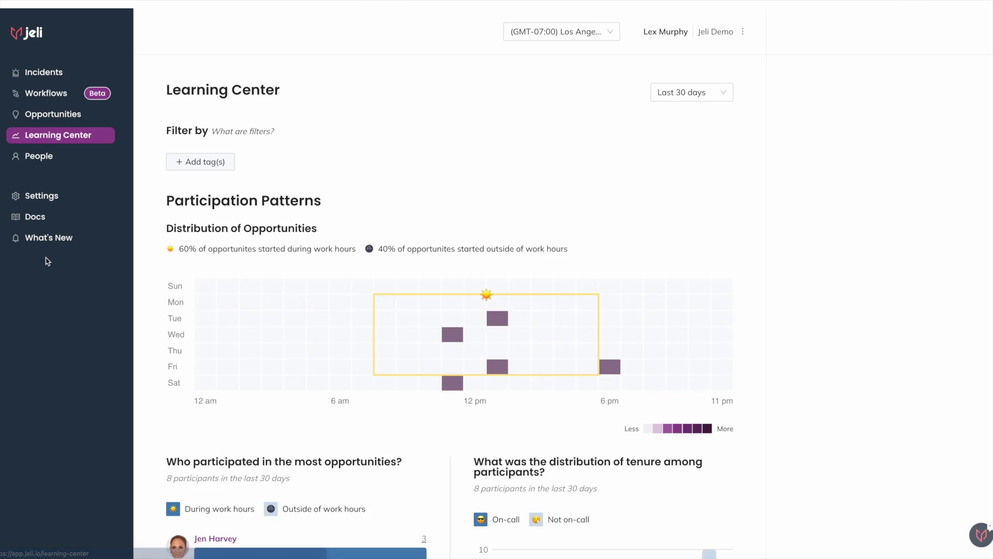
pyautogui.scroll(-6, 142, 369)
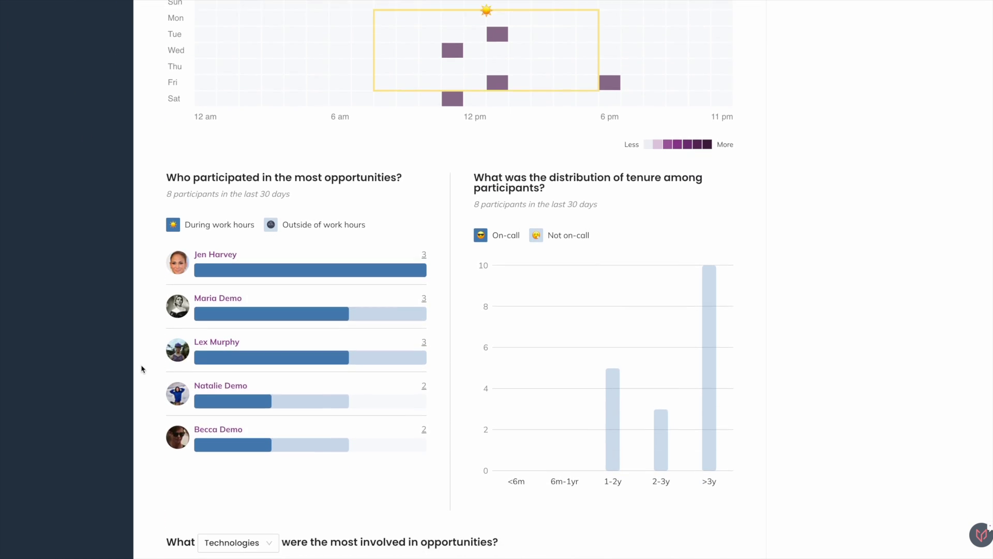
pyautogui.scroll(-6, 142, 369)
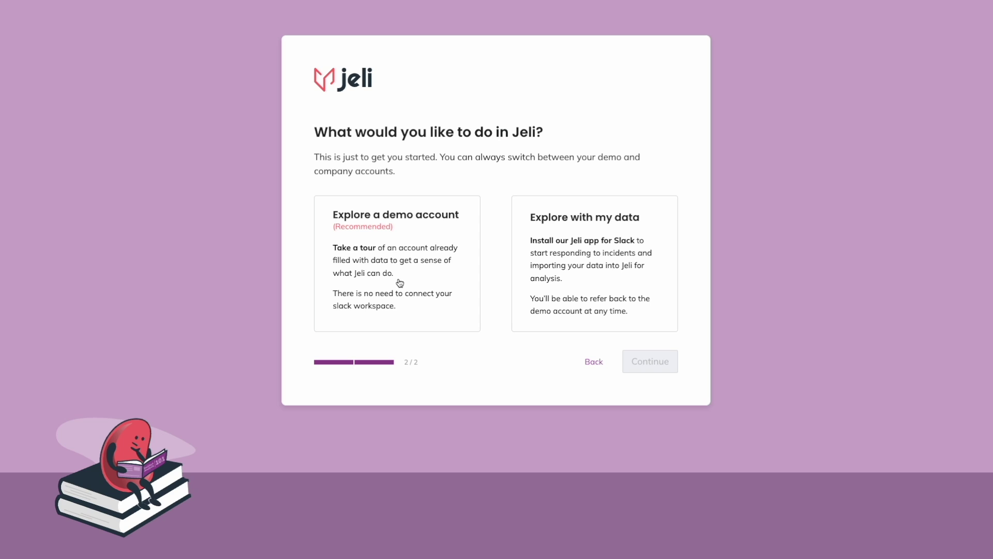
# - Enter the Jeli demo account and dismiss the welcome message
pyautogui.click(400, 283)
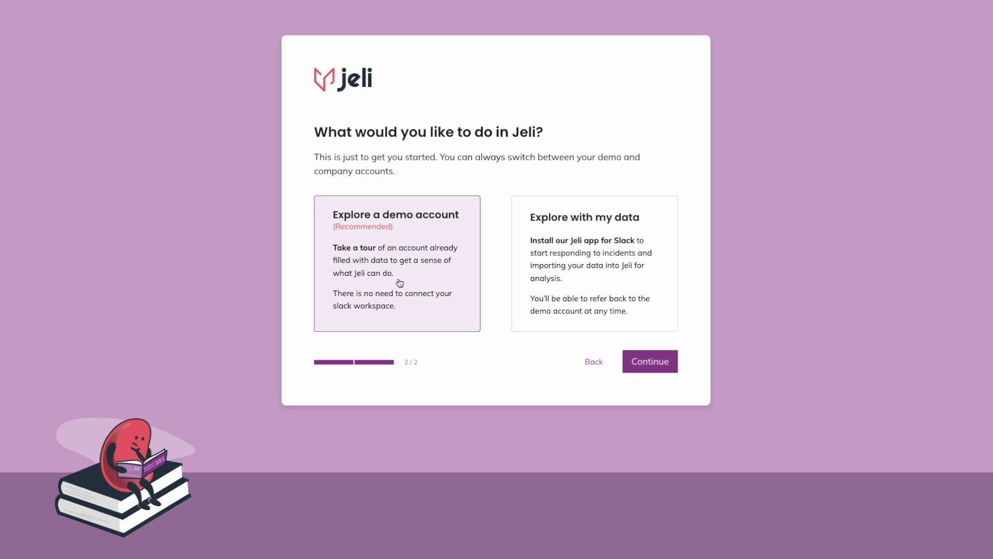
pyautogui.click(629, 357)
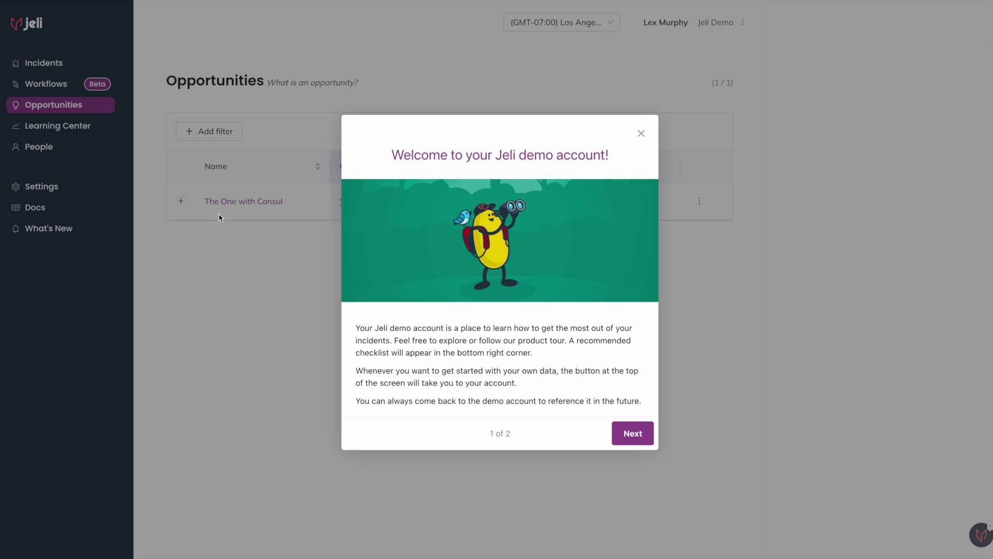
pyautogui.click(631, 435)
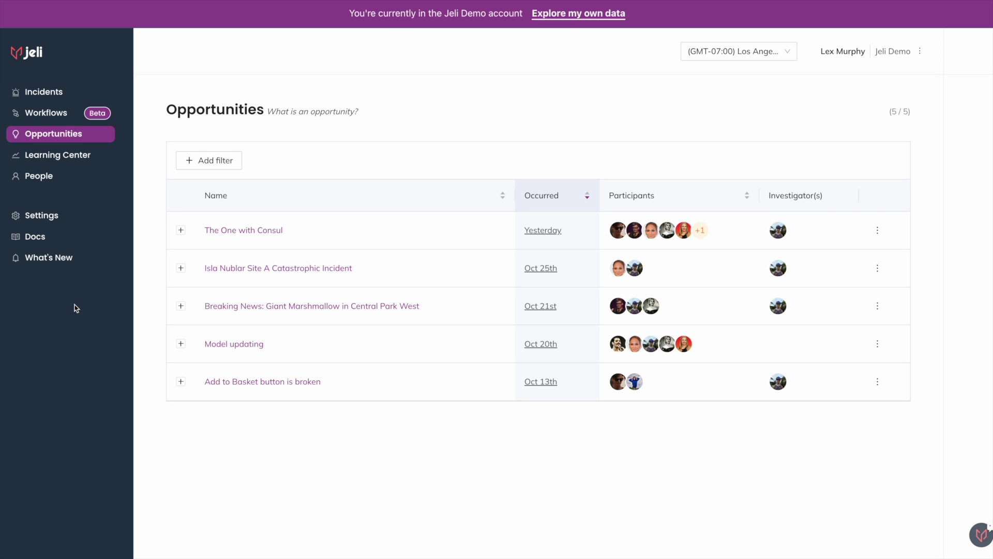
# - Go to Settings and bring up the Workflows list
pyautogui.click(48, 217)
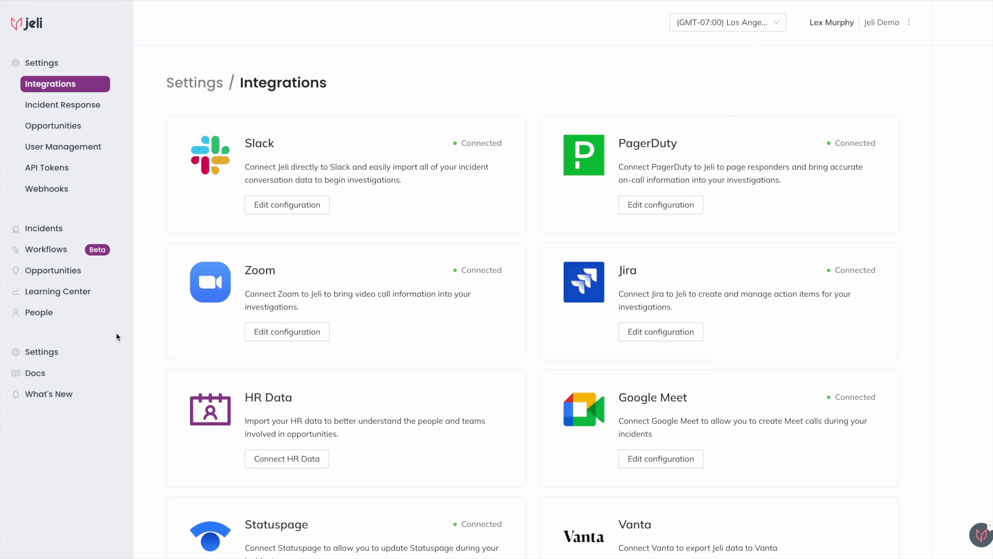
pyautogui.scroll(-1, 116, 336)
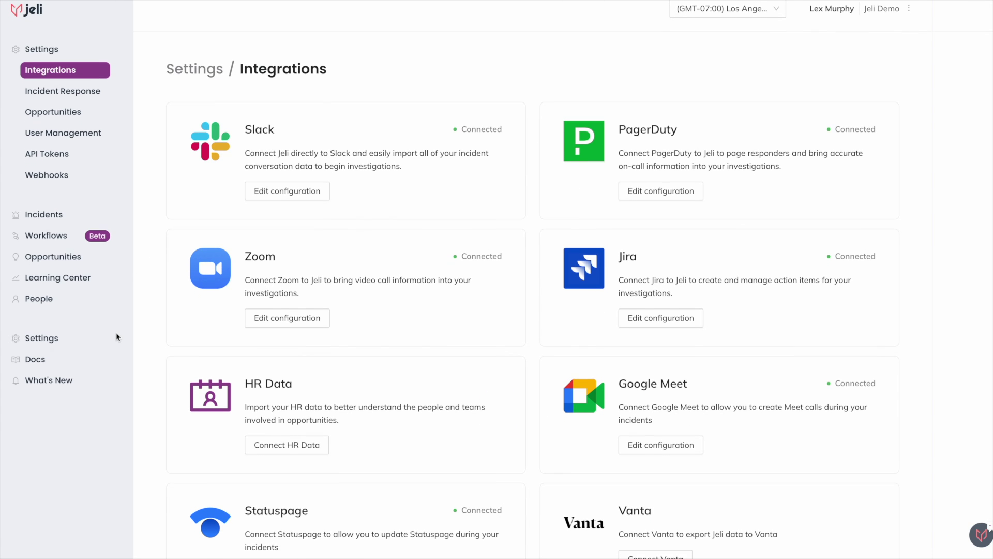
pyautogui.click(71, 241)
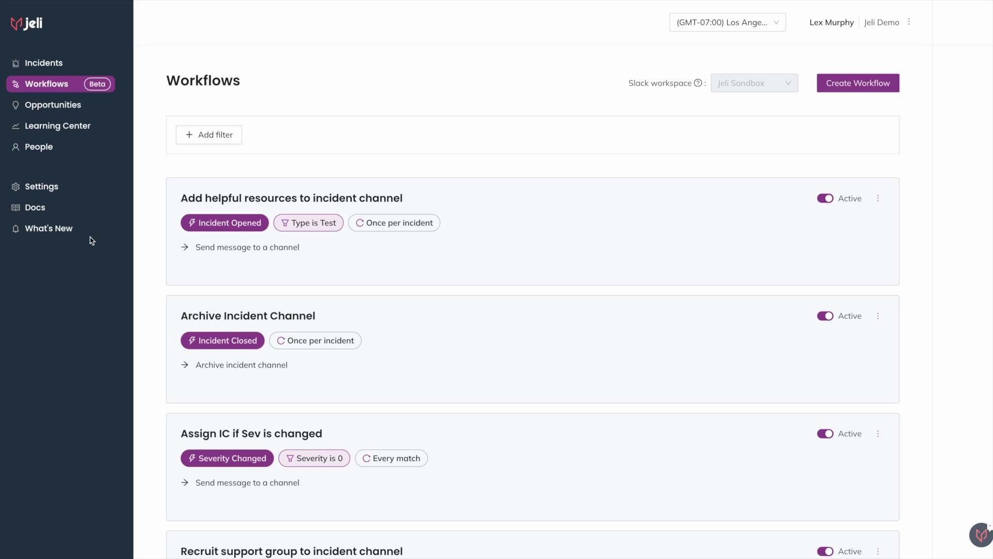
# - Create a Stage Changed workflow with the condition Type is DCS Team
pyautogui.click(858, 83)
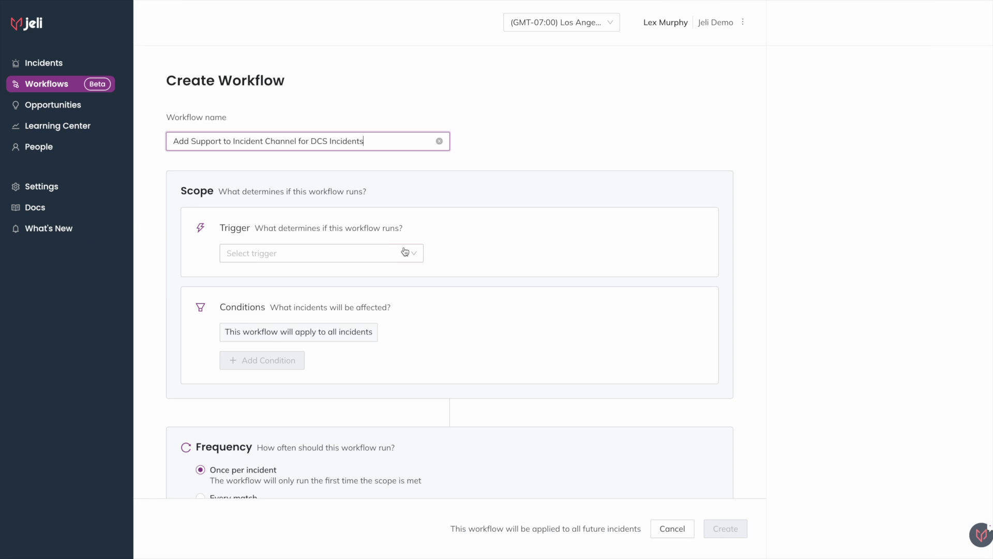
pyautogui.click(318, 253)
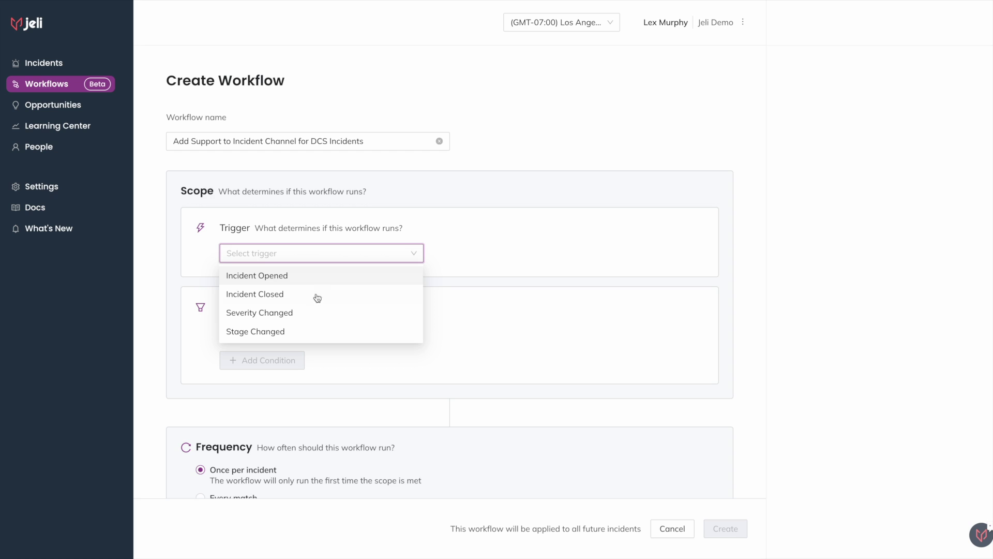
pyautogui.click(303, 330)
pyautogui.scroll(-1, 335, 318)
pyautogui.click(284, 330)
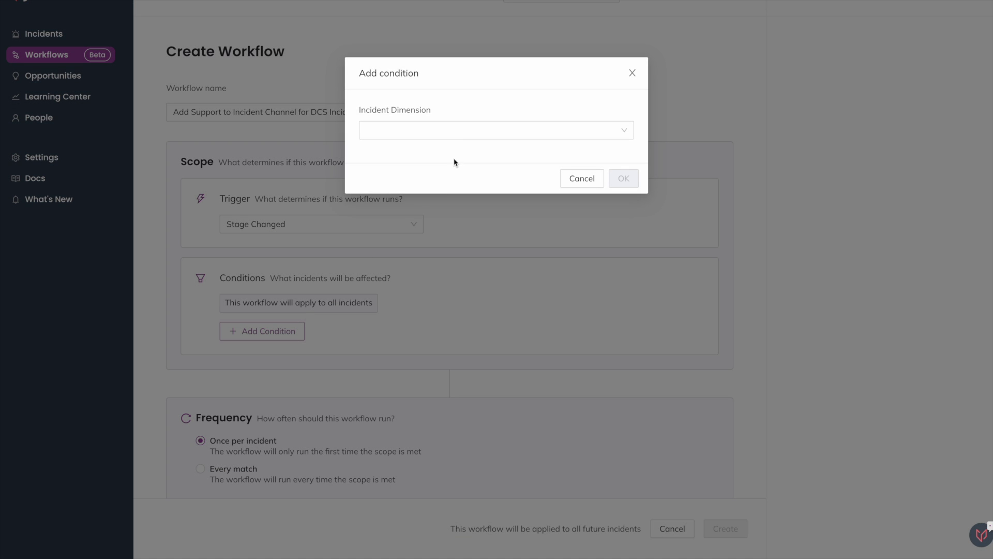
pyautogui.click(454, 131)
pyautogui.click(406, 208)
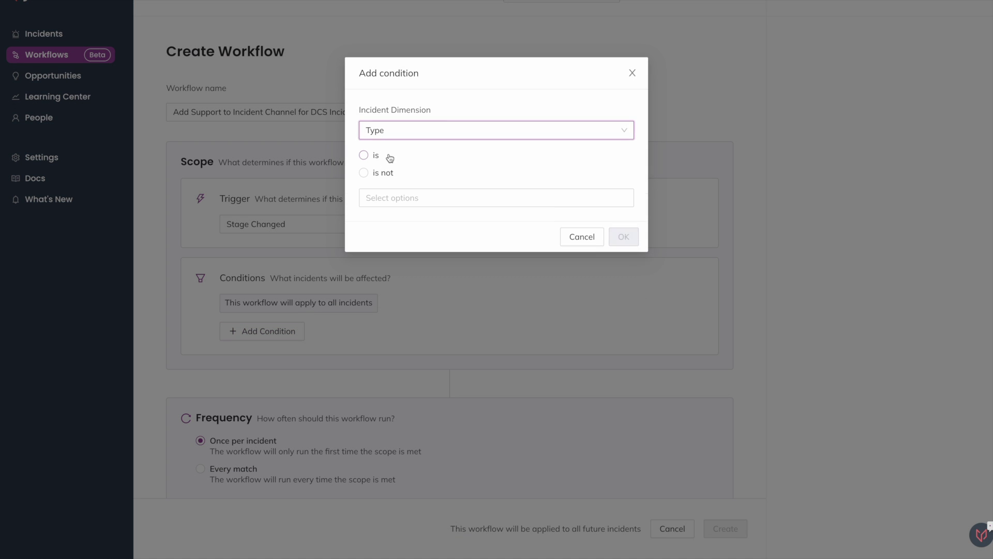
pyautogui.click(388, 156)
pyautogui.click(419, 199)
pyautogui.click(410, 229)
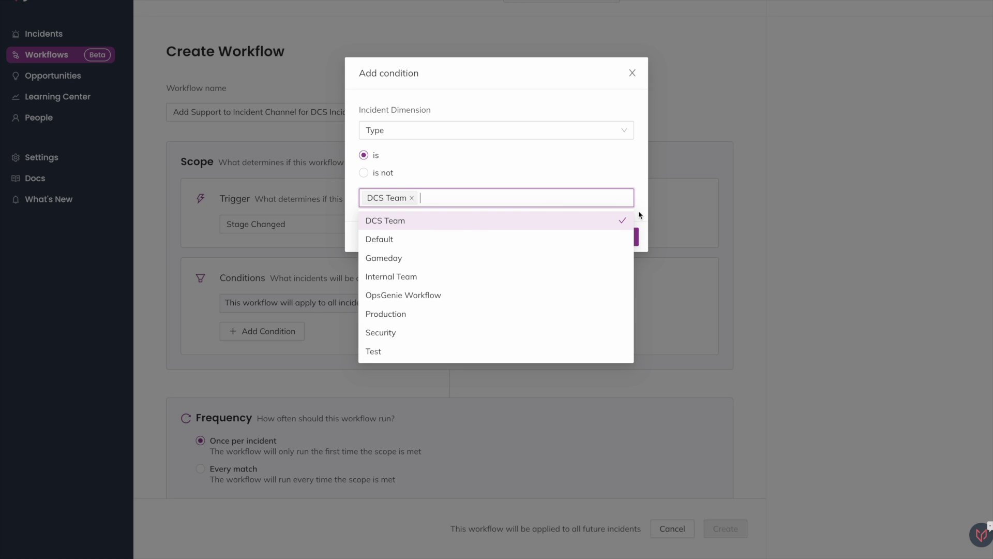
pyautogui.click(635, 236)
# - Add an action inviting the Support user group to the Incident channel
pyautogui.scroll(-5, 523, 304)
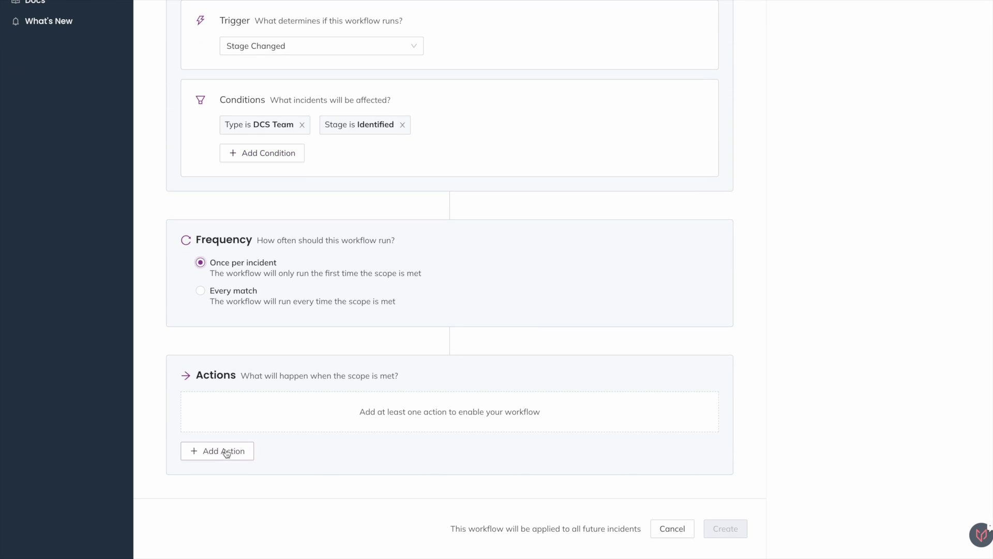
pyautogui.click(227, 451)
pyautogui.click(474, 131)
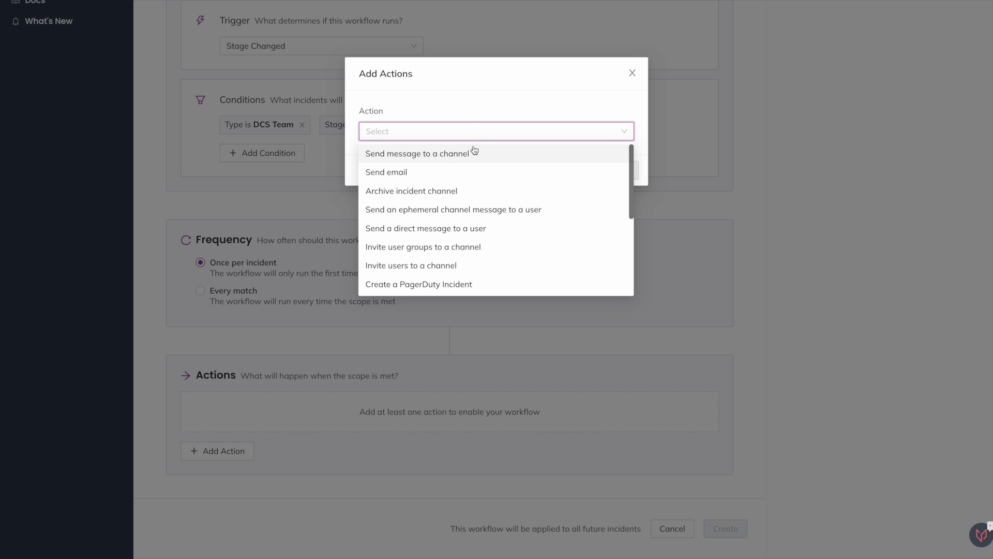
pyautogui.click(468, 246)
pyautogui.click(458, 182)
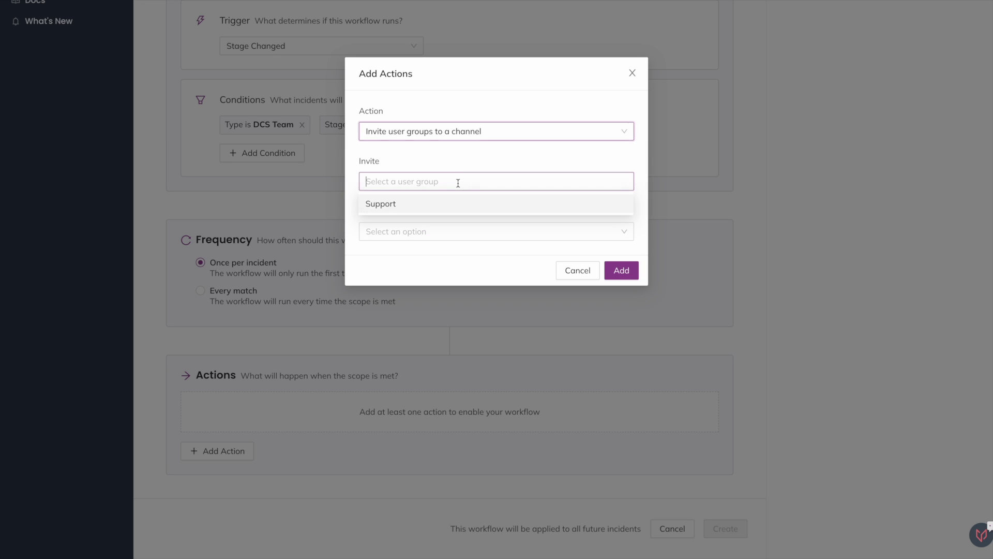
pyautogui.click(436, 204)
pyautogui.click(428, 231)
pyautogui.click(426, 256)
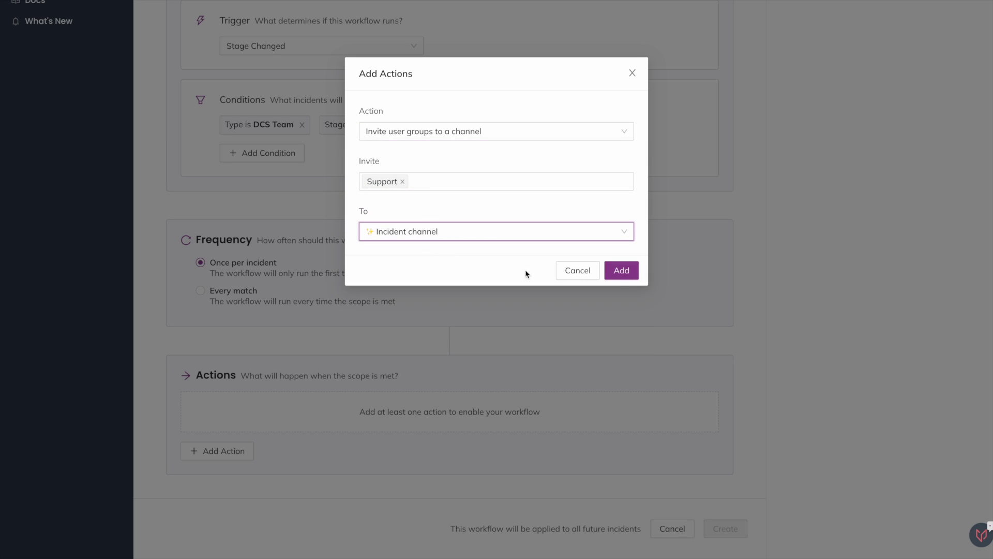
pyautogui.click(619, 281)
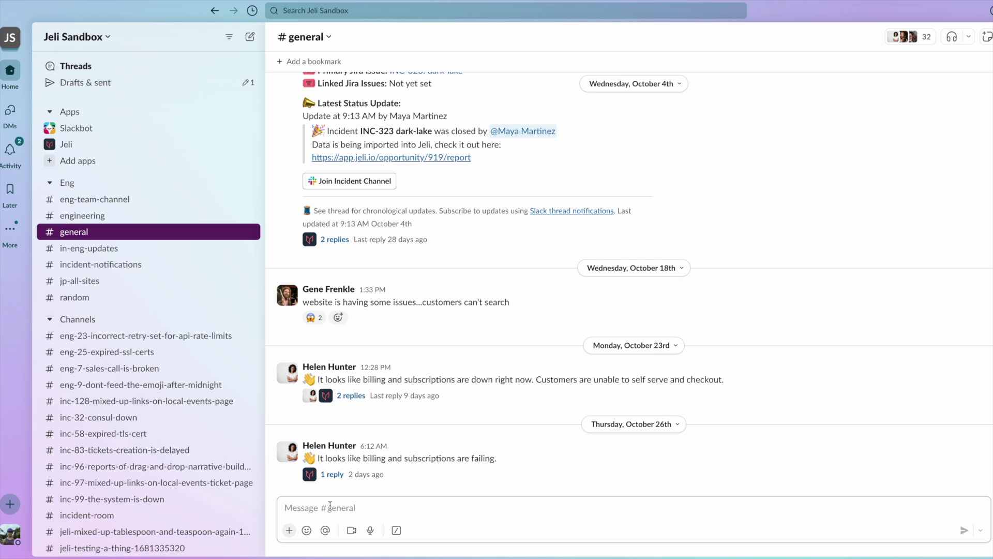
# - Start a DCS Team incident from the /jeli command, naming it 'Messages not Sending'
pyautogui.write('/jeli')
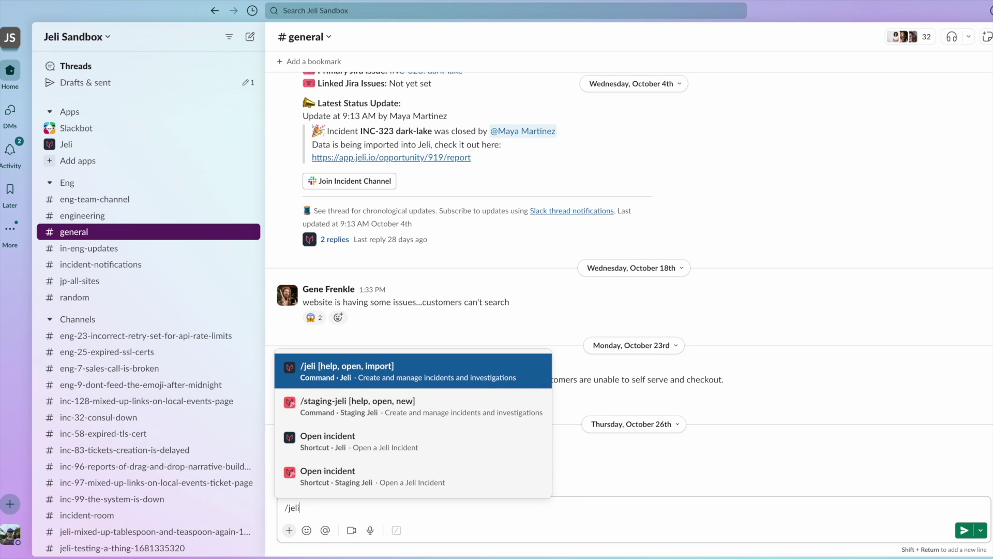
pyautogui.press('BackSpace')
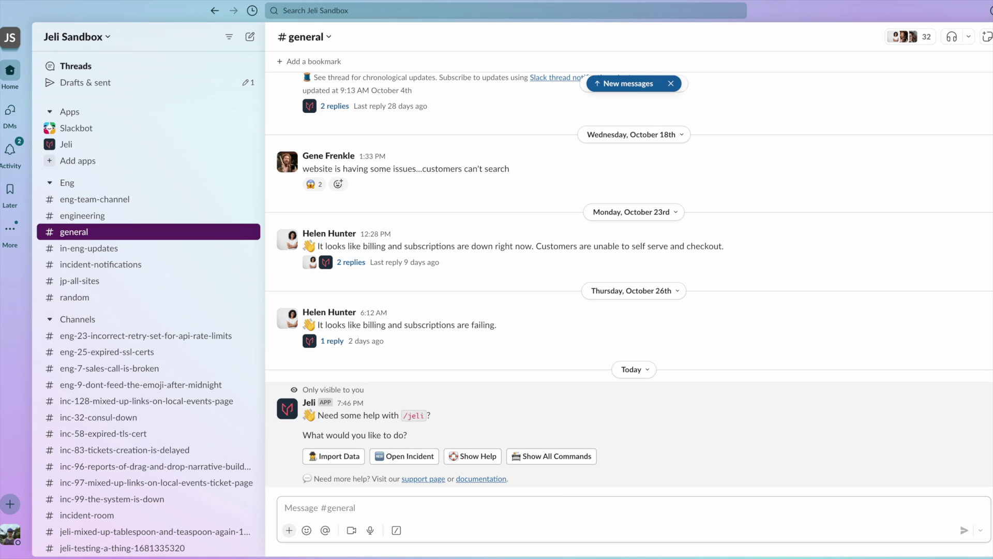
pyautogui.click(397, 458)
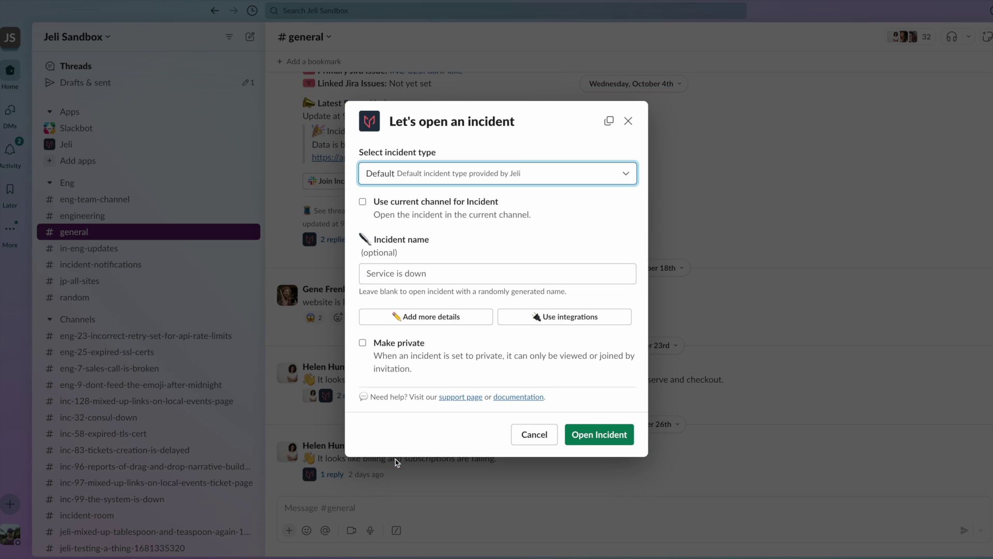
pyautogui.click(436, 180)
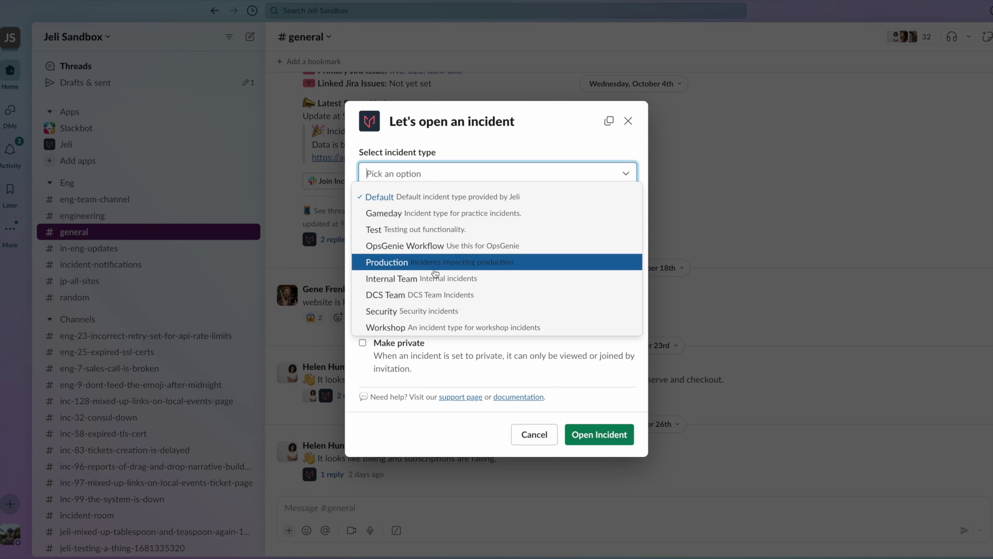
pyautogui.click(427, 286)
pyautogui.click(422, 274)
pyautogui.write('Messages not Sending')
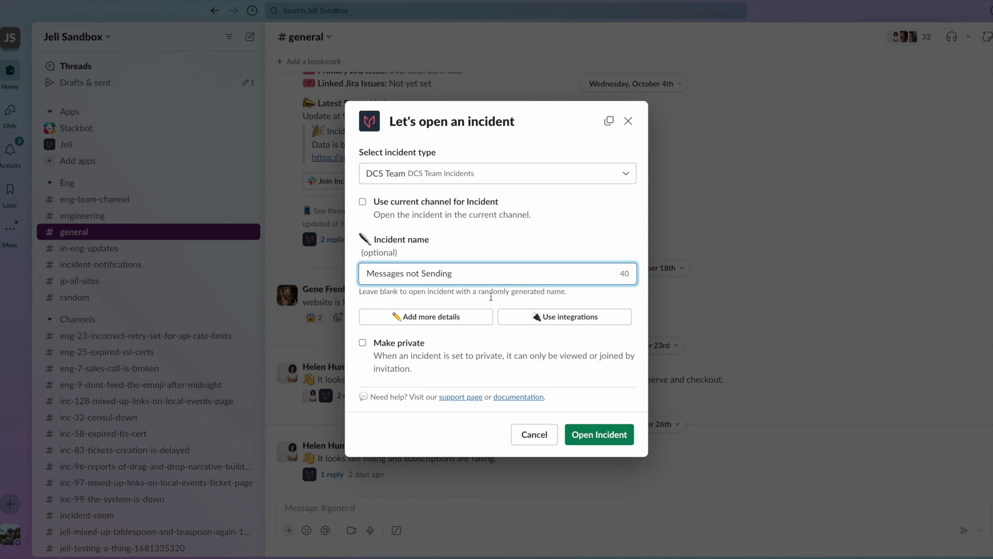
# - Review the integrations, return to the incident details, and open the incident
pyautogui.click(541, 317)
pyautogui.scroll(-2, 543, 324)
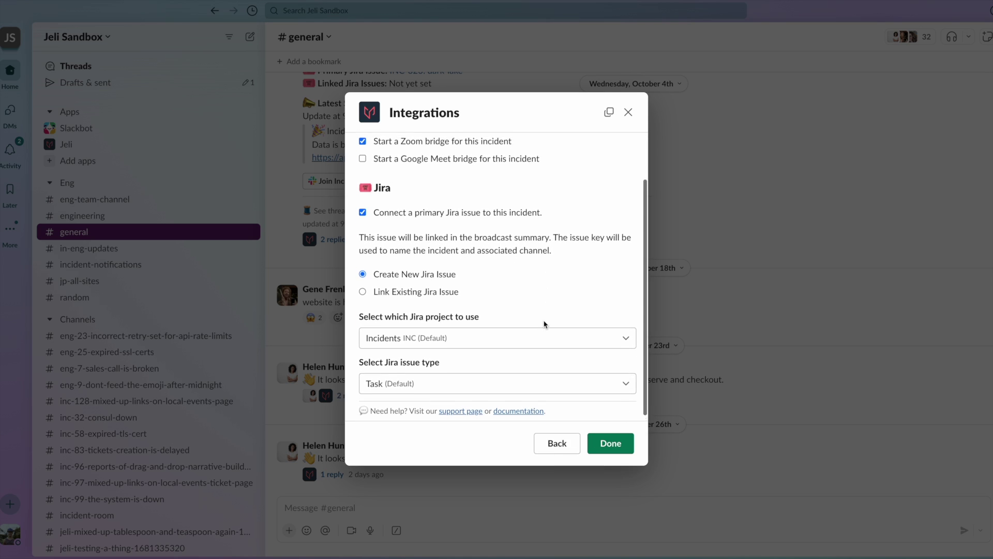
pyautogui.scroll(2, 545, 324)
pyautogui.click(556, 440)
pyautogui.click(610, 435)
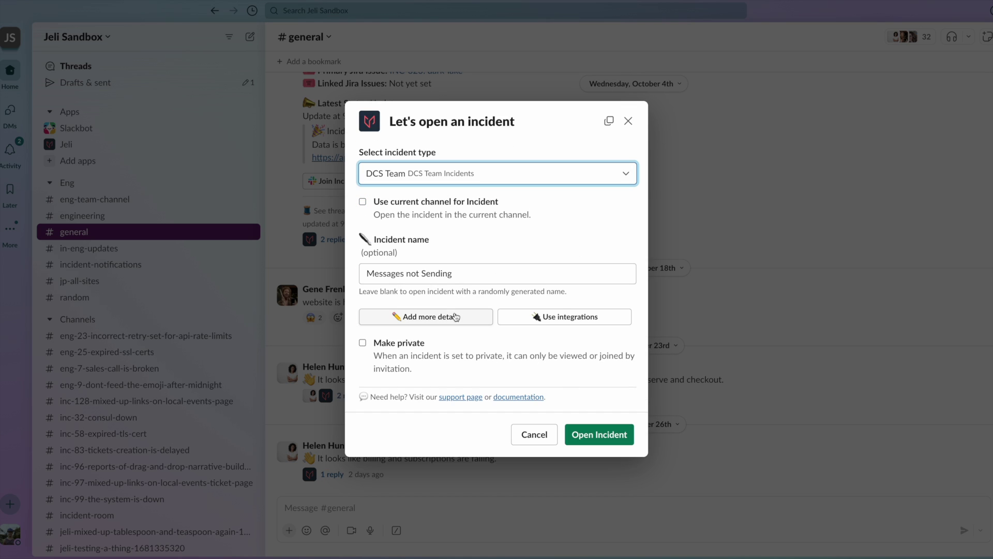
pyautogui.click(603, 435)
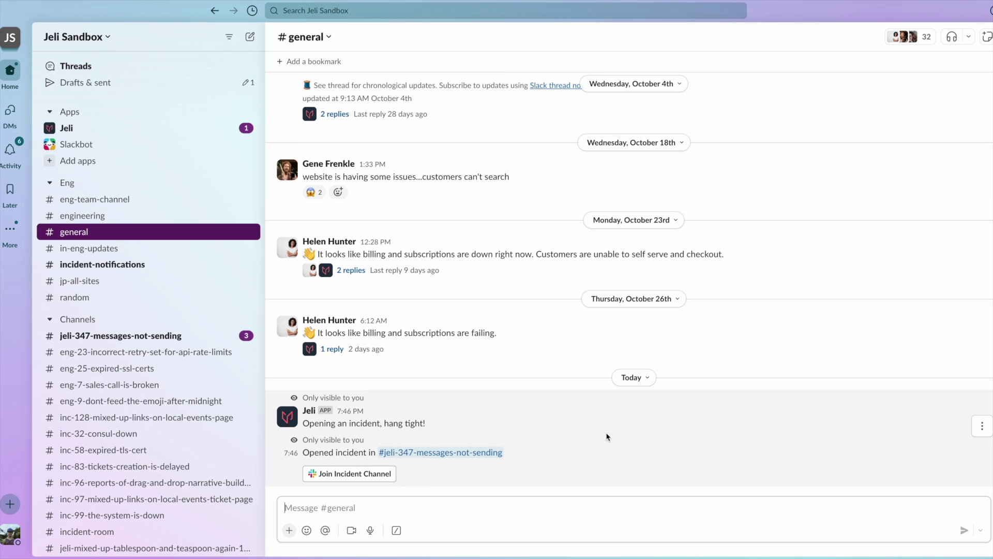
# - Mark the 7:51 message as a status update, set INC-356 to Identified ('rolling back deploy'), and view its notifications thread
pyautogui.click(442, 452)
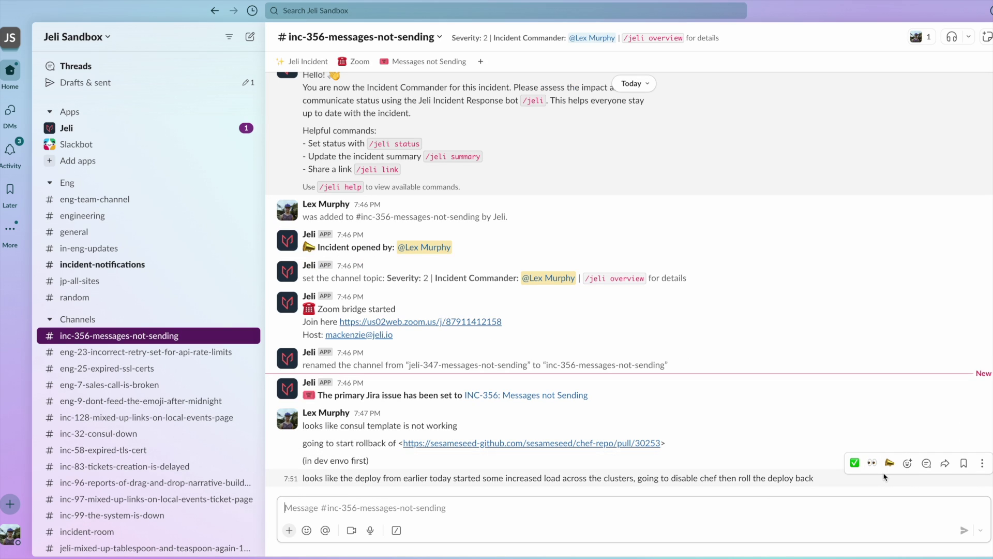
pyautogui.click(888, 463)
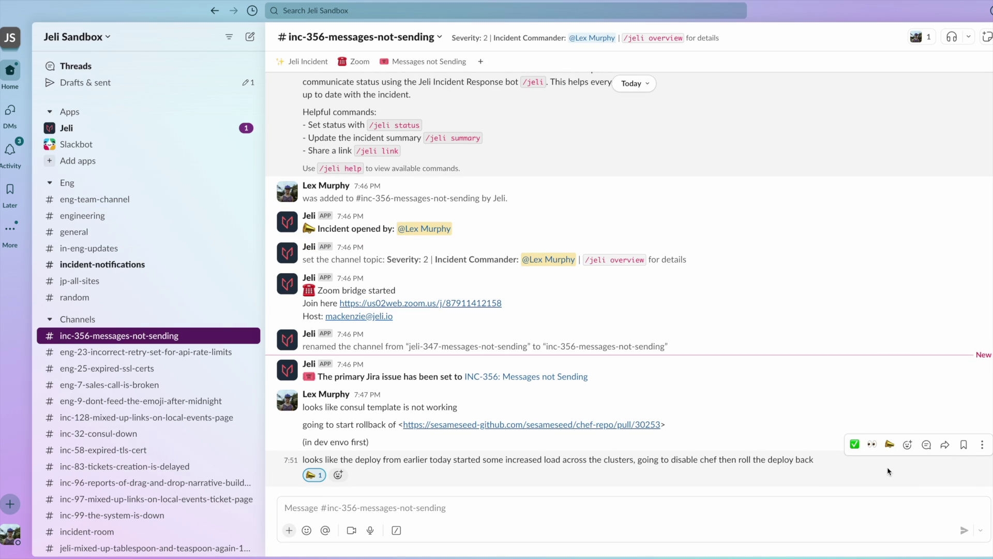
pyautogui.write('/')
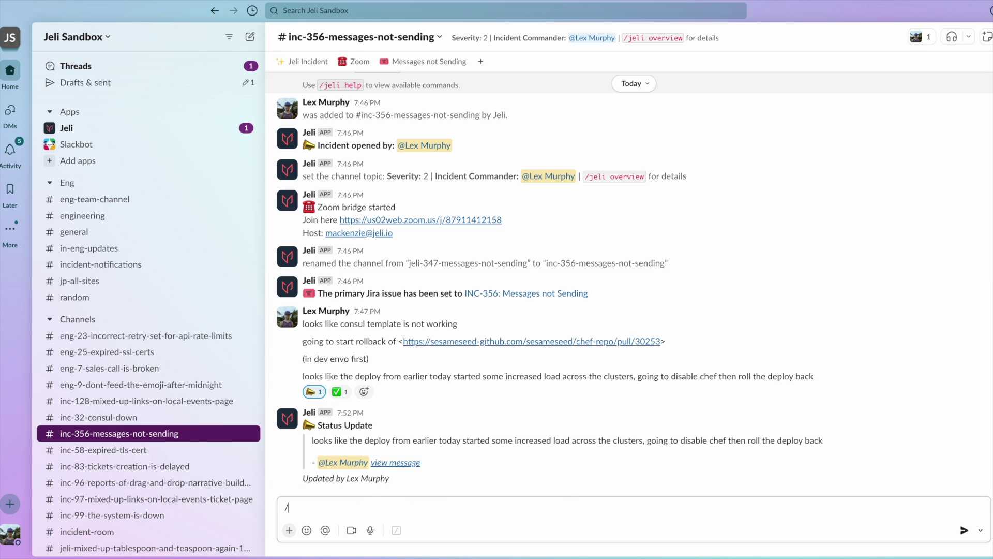
pyautogui.write('jeli stage')
pyautogui.press('Return')
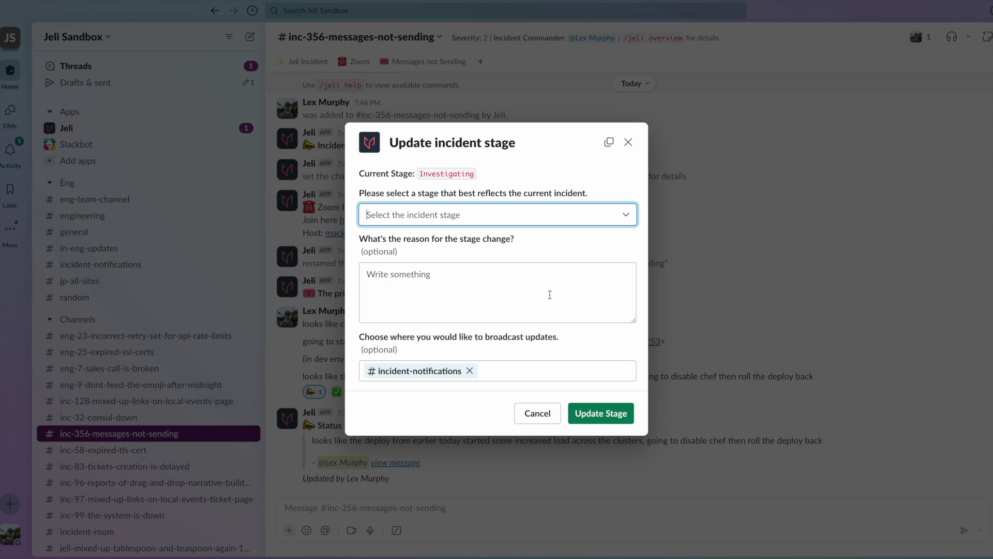
pyautogui.click(539, 213)
pyautogui.click(506, 239)
pyautogui.click(535, 288)
pyautogui.write('rolling back deploy')
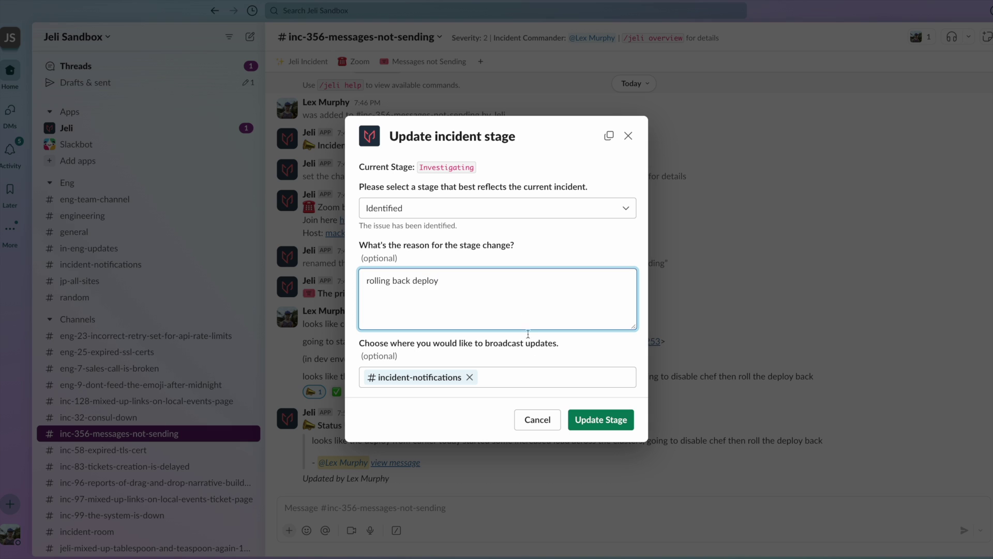
pyautogui.click(618, 422)
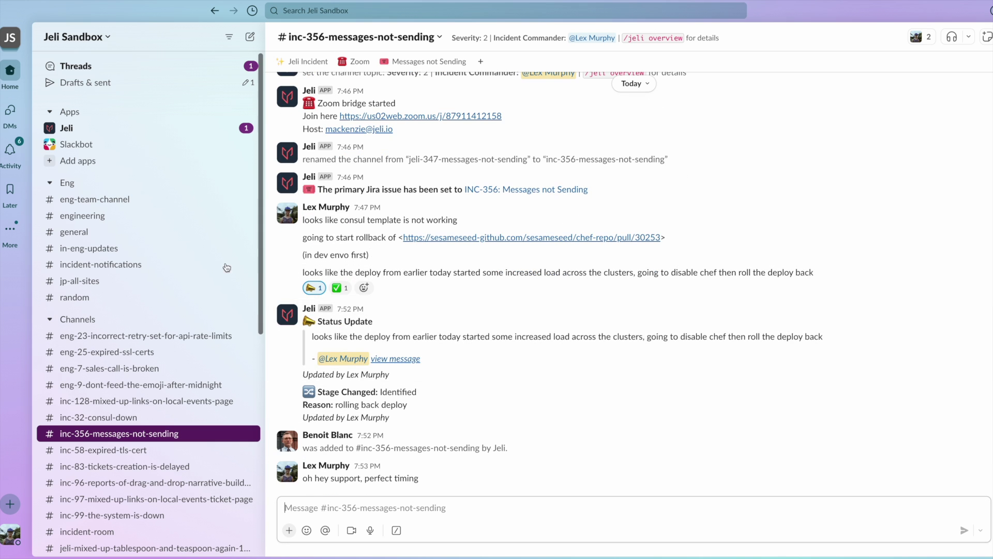
pyautogui.click(101, 264)
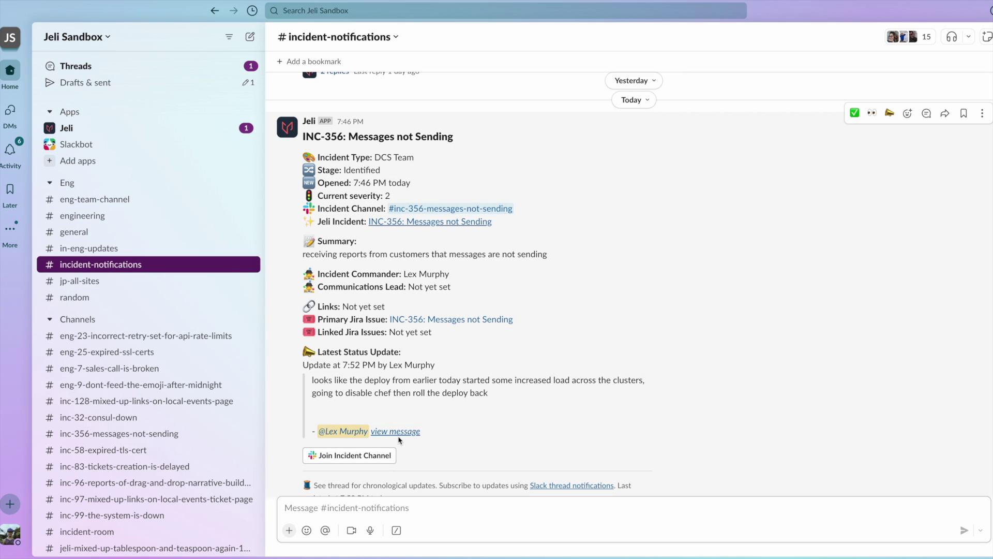
pyautogui.click(411, 480)
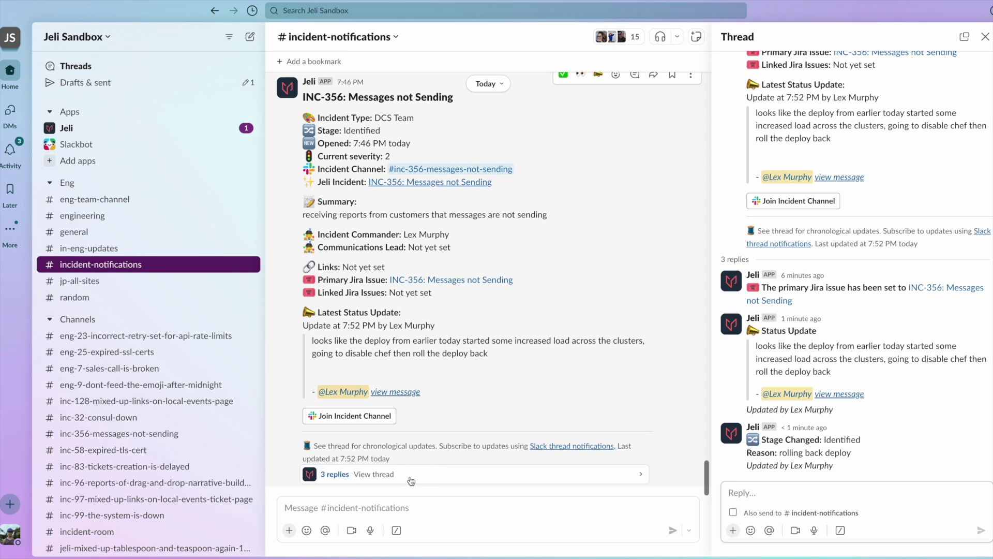
# - Scroll INC-356's Events timeline in Jeli, return to Slack, then open its opportunity report
pyautogui.click(437, 187)
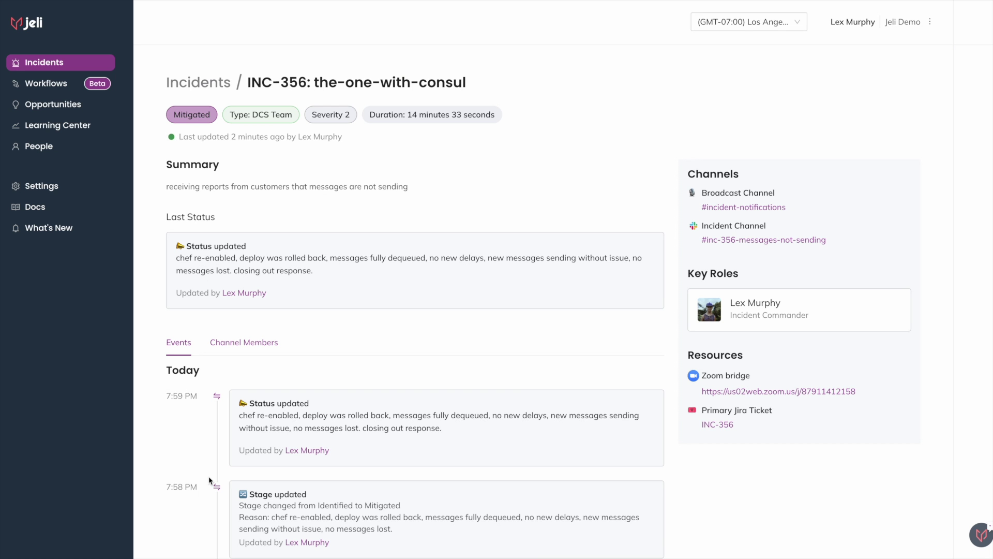
pyautogui.scroll(-10, 209, 480)
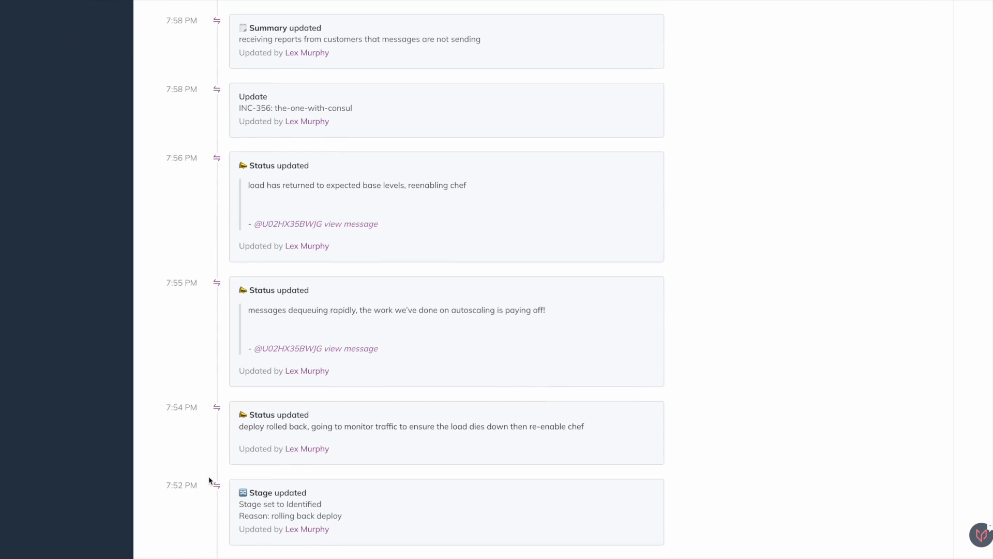
pyautogui.scroll(-8, 209, 478)
pyautogui.scroll(3, 209, 477)
pyautogui.scroll(15, 209, 481)
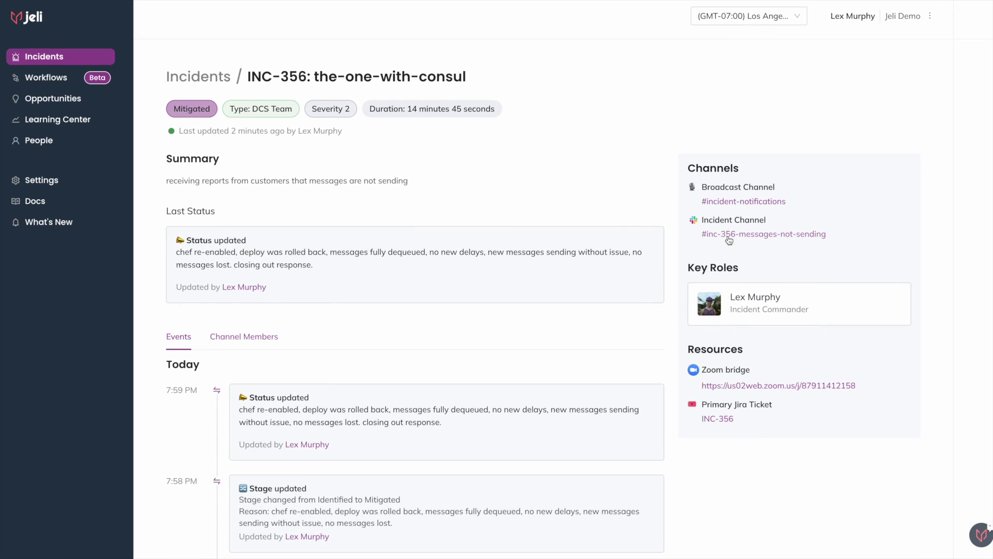
pyautogui.click(743, 201)
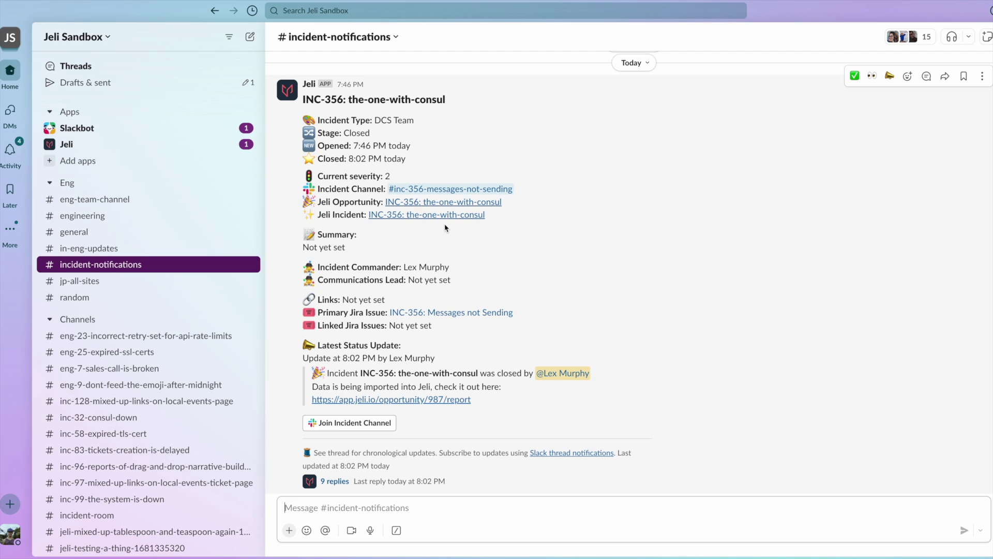
pyautogui.click(448, 205)
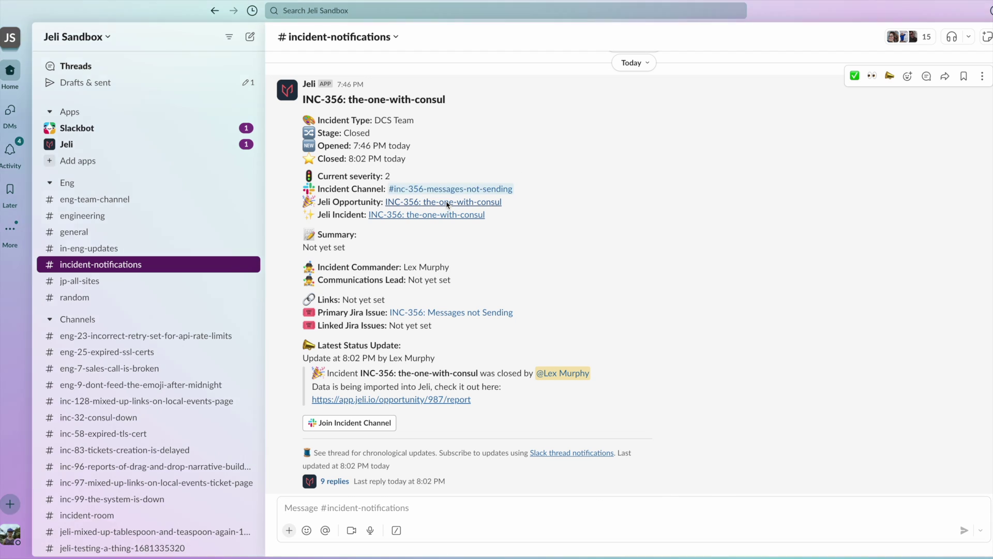
# - Save the opportunity's Executive Summary
pyautogui.click(402, 297)
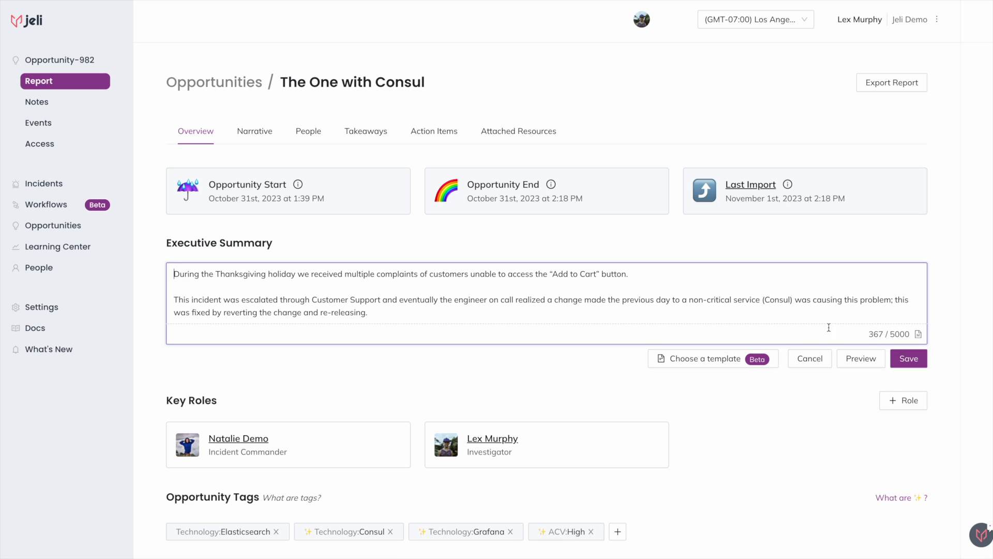
pyautogui.click(909, 358)
pyautogui.scroll(-2, 776, 426)
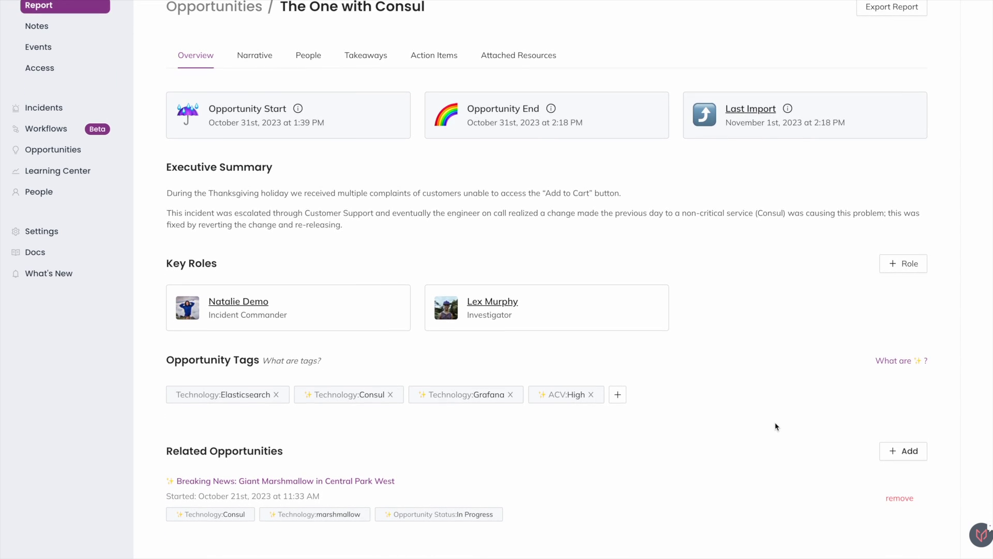
# - Import the consul templates message from the Slack engineering channel into the opportunity
pyautogui.hotkey('alt', 'Tab')
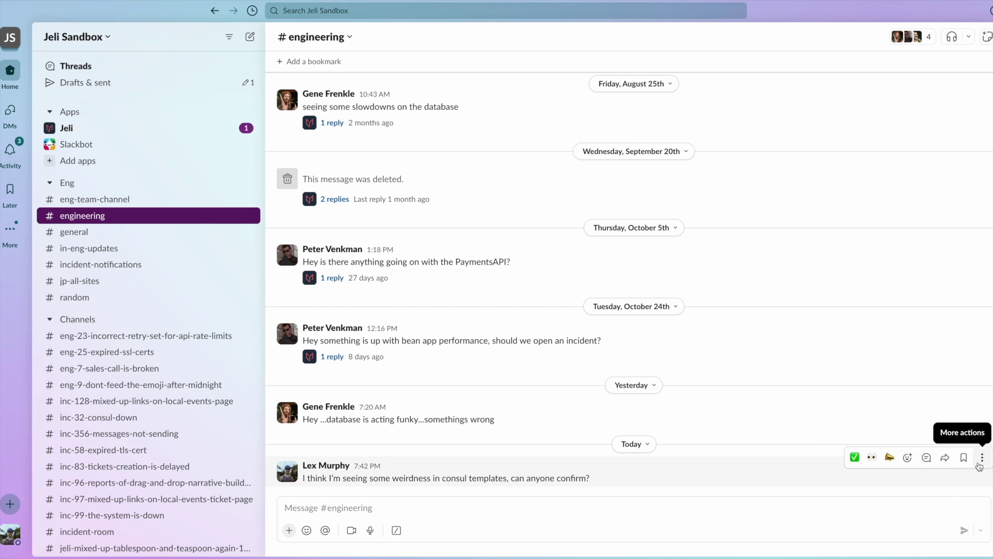
pyautogui.click(980, 463)
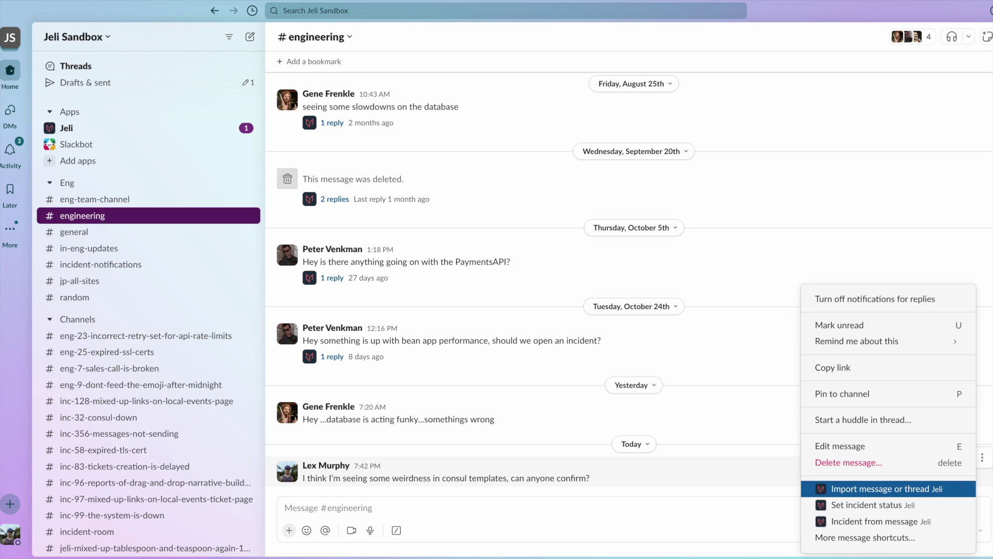
pyautogui.click(955, 489)
pyautogui.click(566, 303)
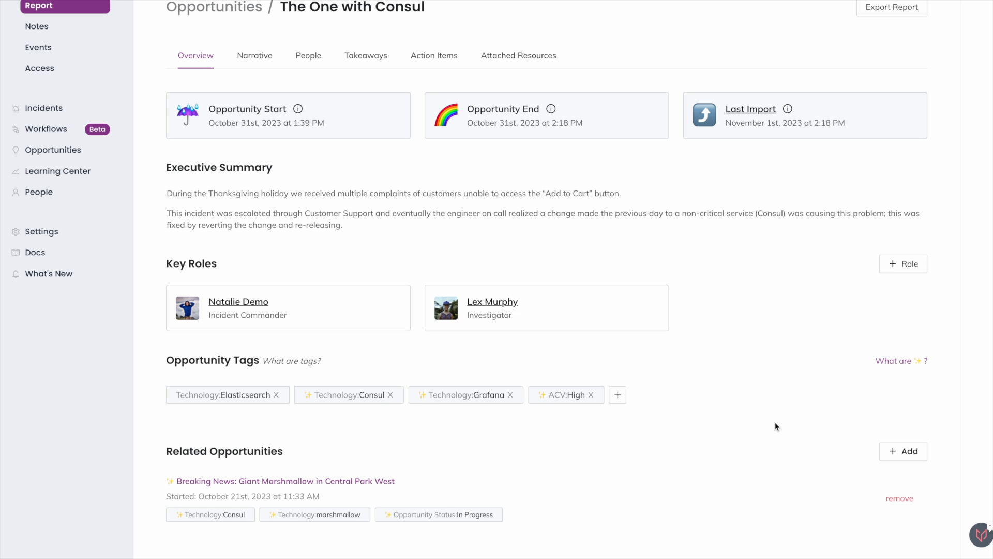
# - Tag the opportunity with Detection Source: customer reported
pyautogui.click(618, 395)
pyautogui.click(658, 279)
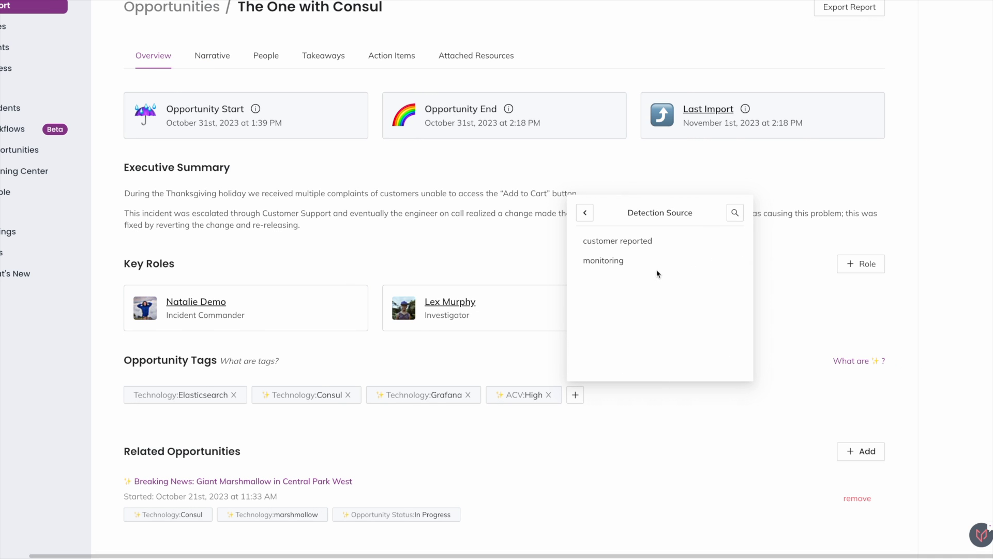
pyautogui.click(693, 243)
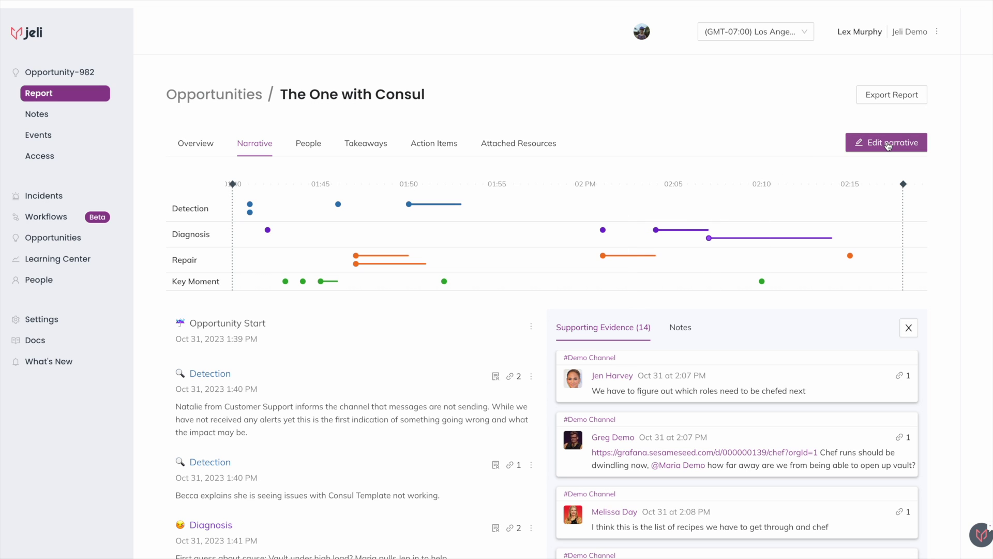
# - Auto-generate narrative markers in the narrative builder
pyautogui.click(888, 145)
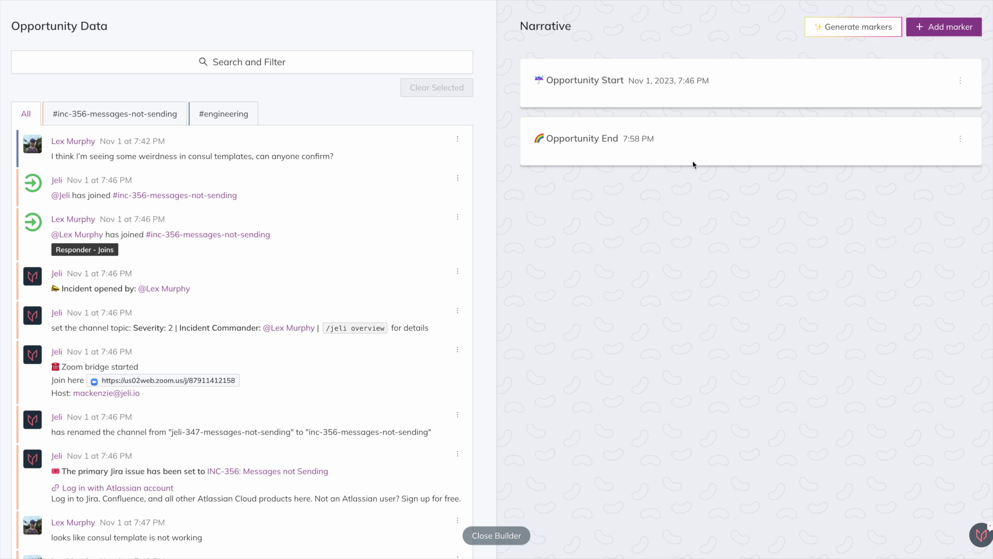
pyautogui.click(820, 32)
pyautogui.click(628, 199)
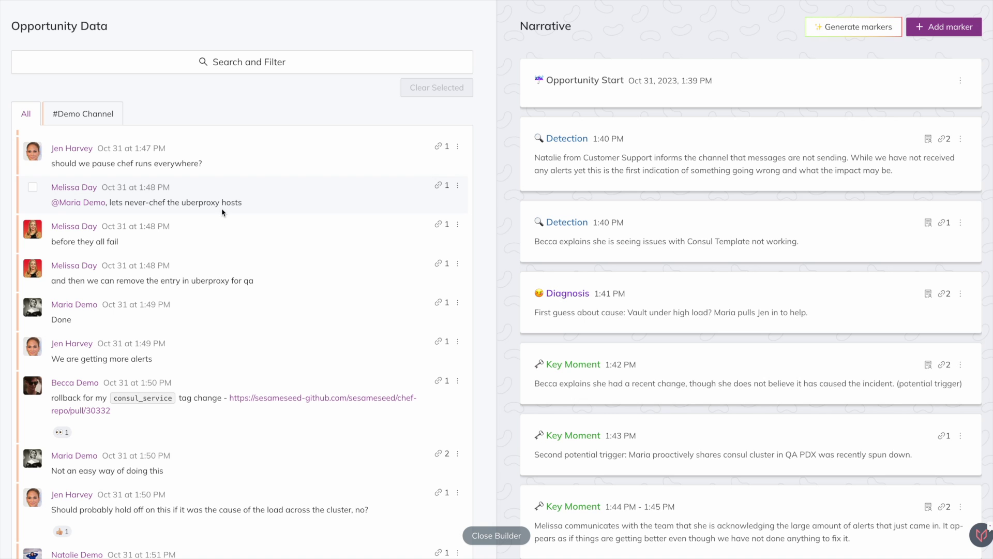
# - Add a Repair marker with the eight 1:47–1:50 PM chef and rollback messages as evidence
pyautogui.click(923, 32)
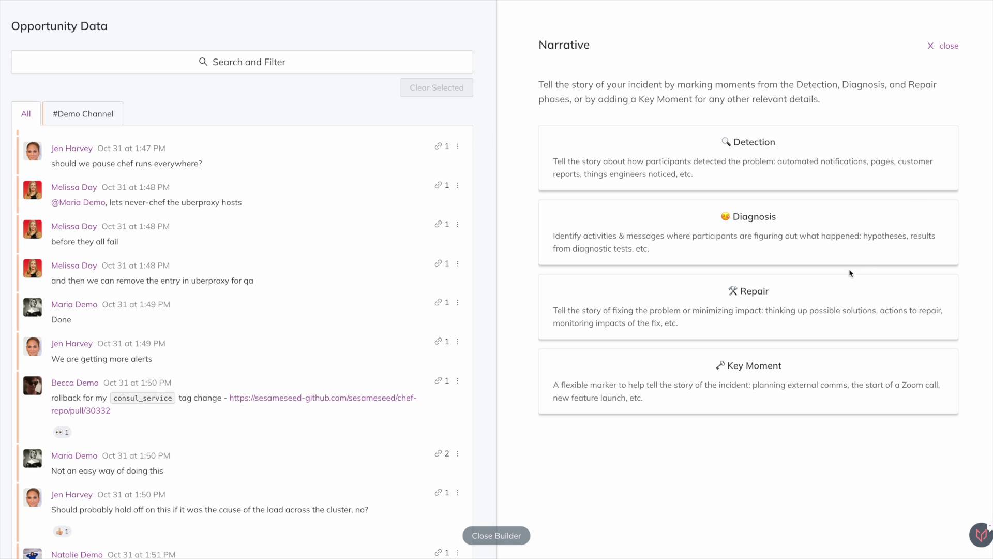
pyautogui.click(851, 295)
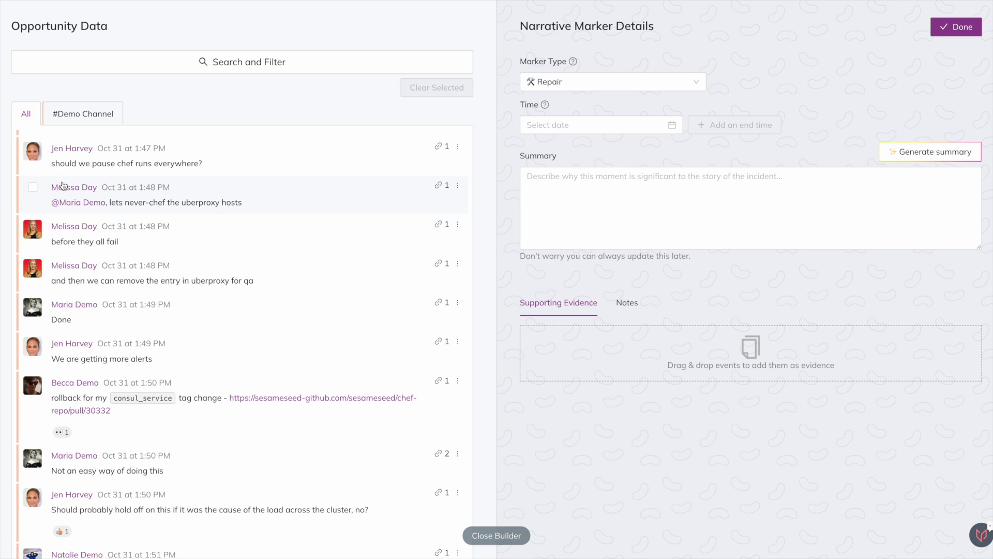
pyautogui.click(33, 148)
pyautogui.click(32, 187)
pyautogui.click(32, 226)
pyautogui.click(32, 265)
pyautogui.click(33, 304)
pyautogui.click(32, 343)
pyautogui.click(32, 382)
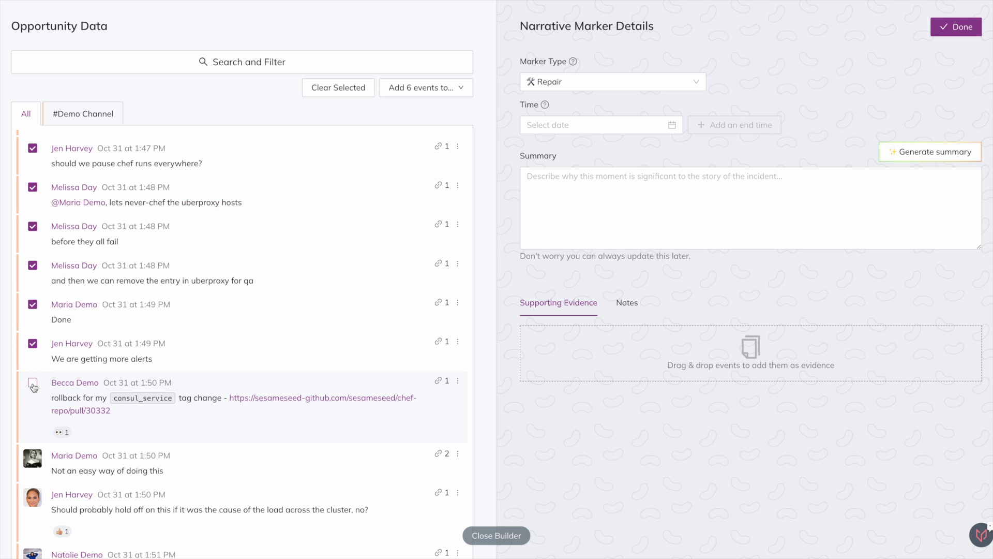
pyautogui.click(32, 455)
pyautogui.moveTo(148, 516); pyautogui.dragTo(613, 367)
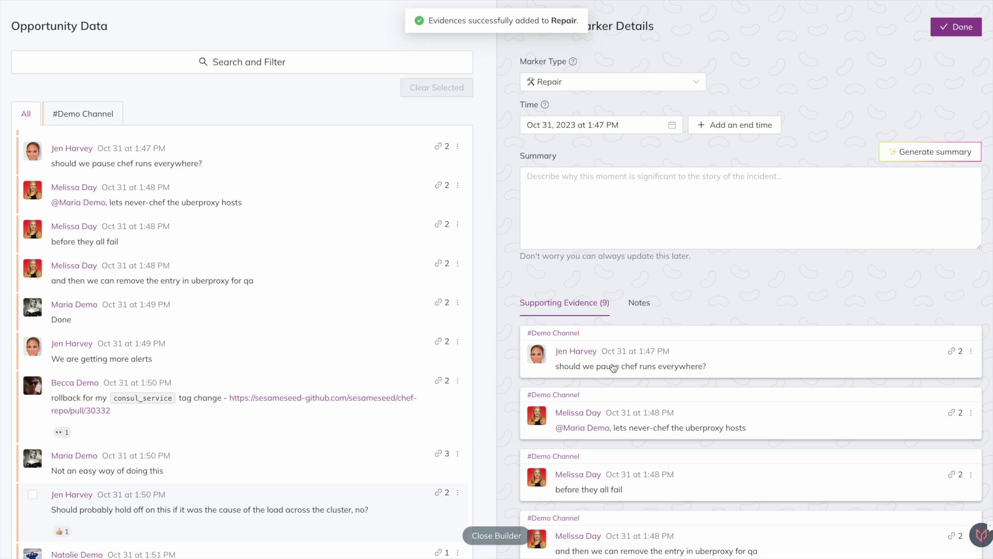
# - Regenerate the Repair summary, change 'avoiding chef updates for' to 'never-cheffing the', and finish
pyautogui.click(931, 152)
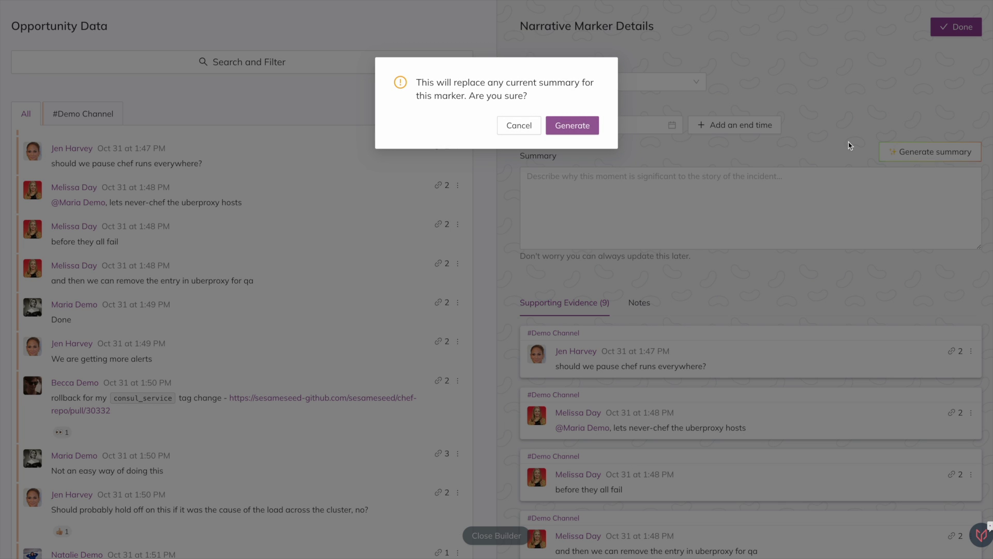
pyautogui.click(584, 126)
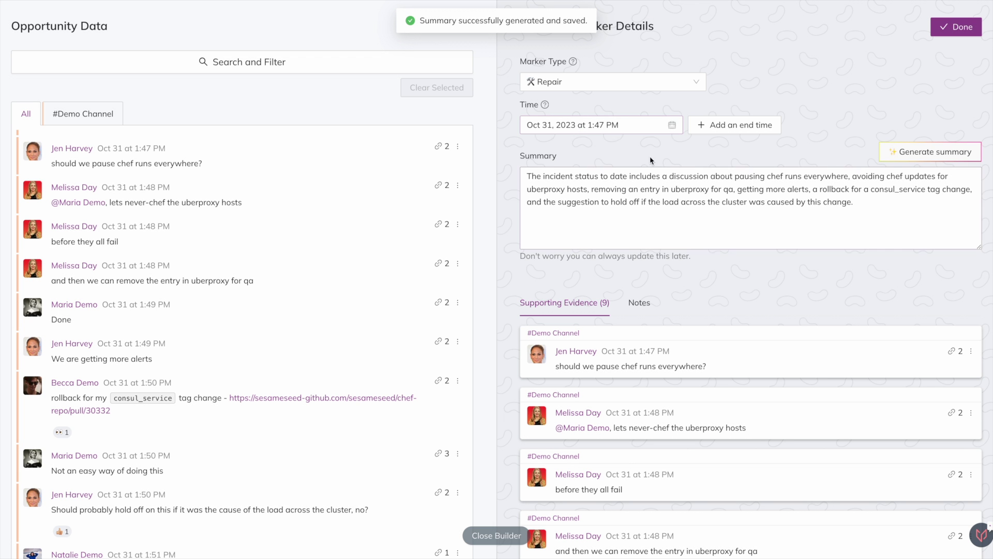
pyautogui.moveTo(719, 177); pyautogui.dragTo(813, 177)
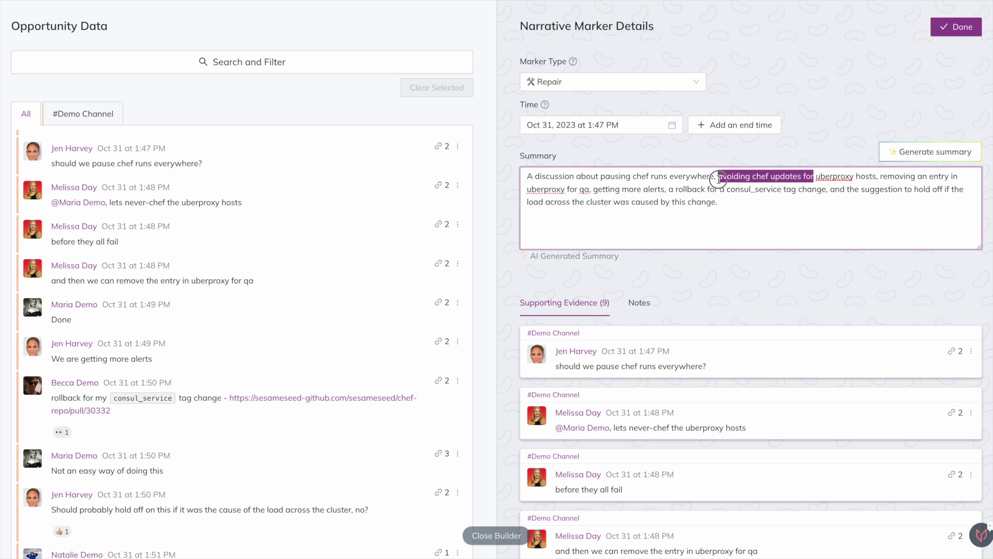
pyautogui.write('never-cheffing the')
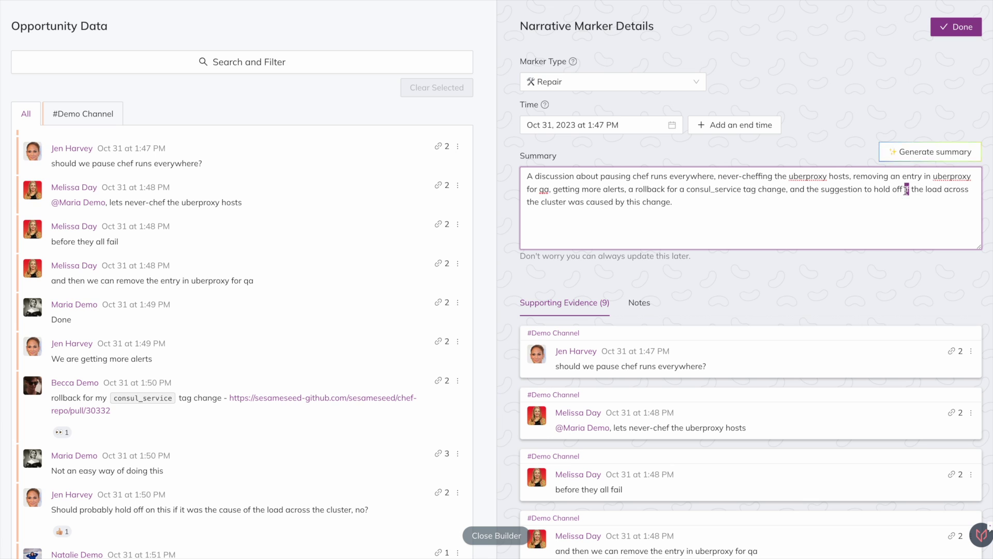
pyautogui.click(956, 27)
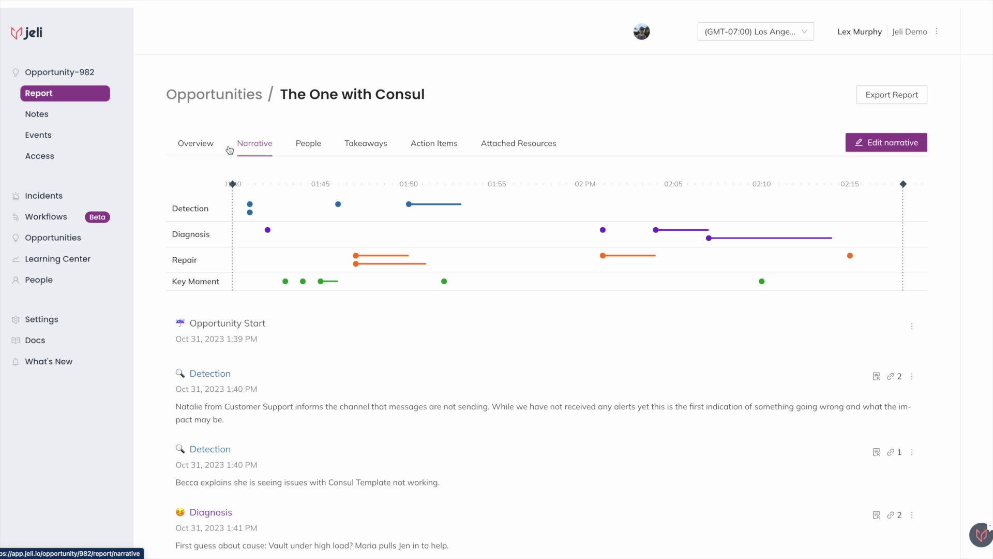
# - Review the supporting evidence and notes for the Detection and 2:07 PM Diagnosis moments
pyautogui.click(250, 204)
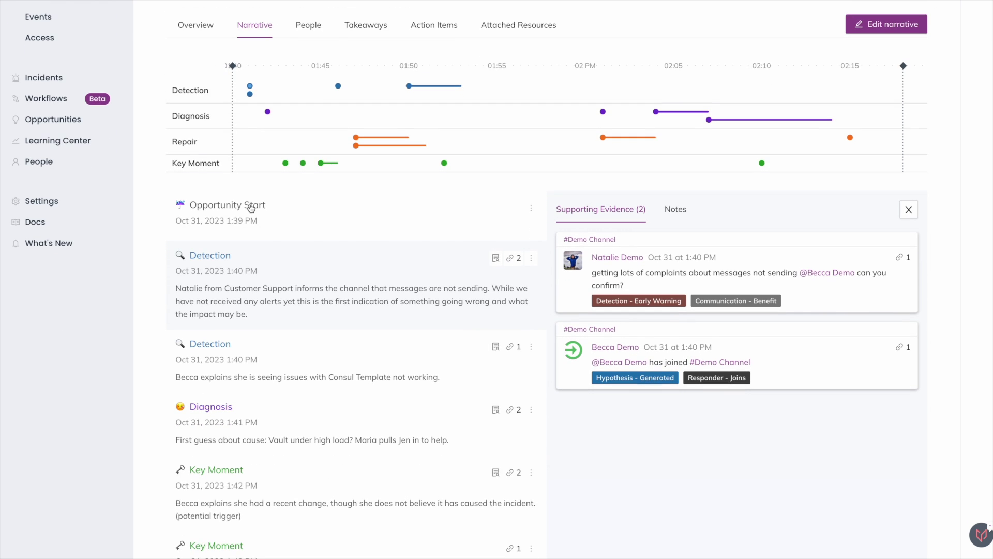
pyautogui.click(674, 208)
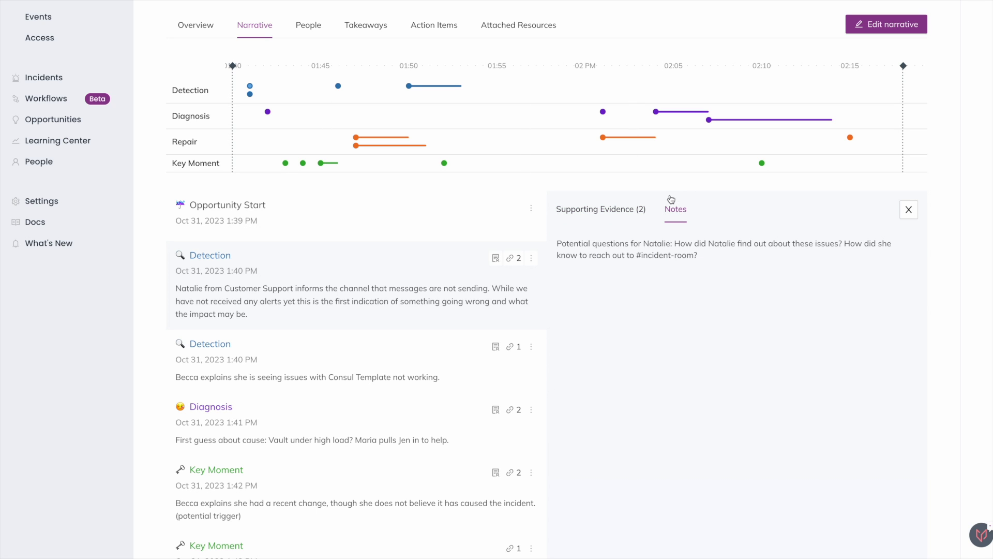
pyautogui.click(709, 120)
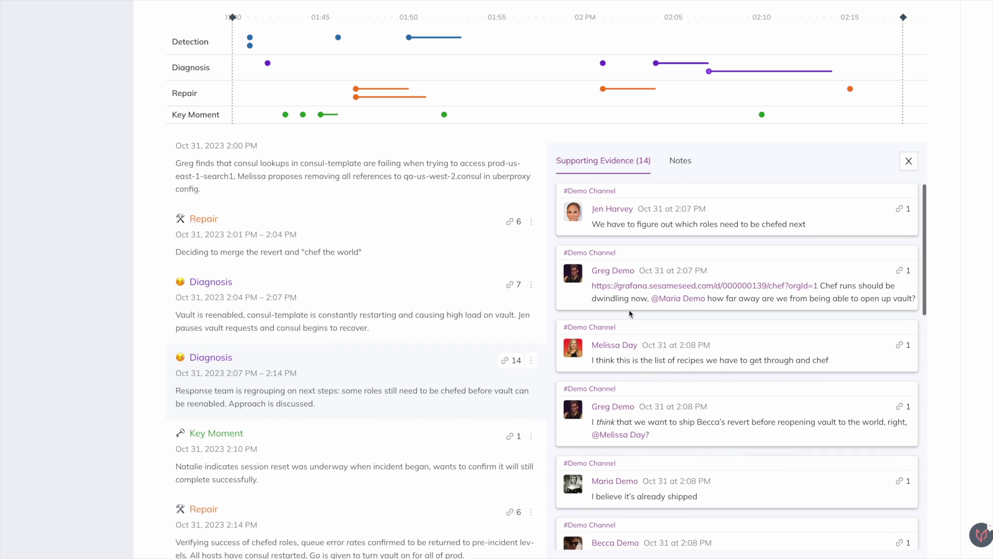
pyautogui.click(629, 313)
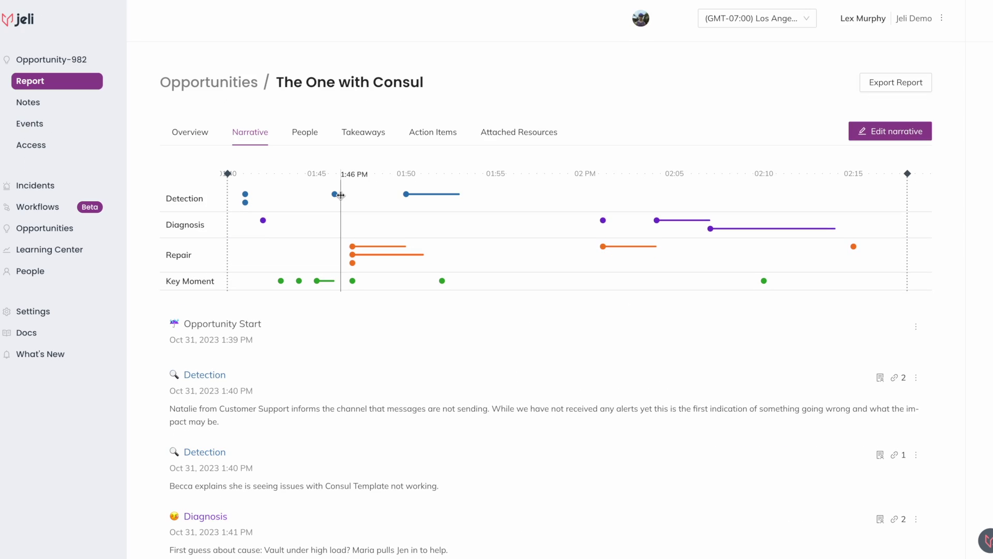
# - Open the Themes takeaways editor and browse the takeaway templates
pyautogui.click(360, 133)
pyautogui.click(444, 348)
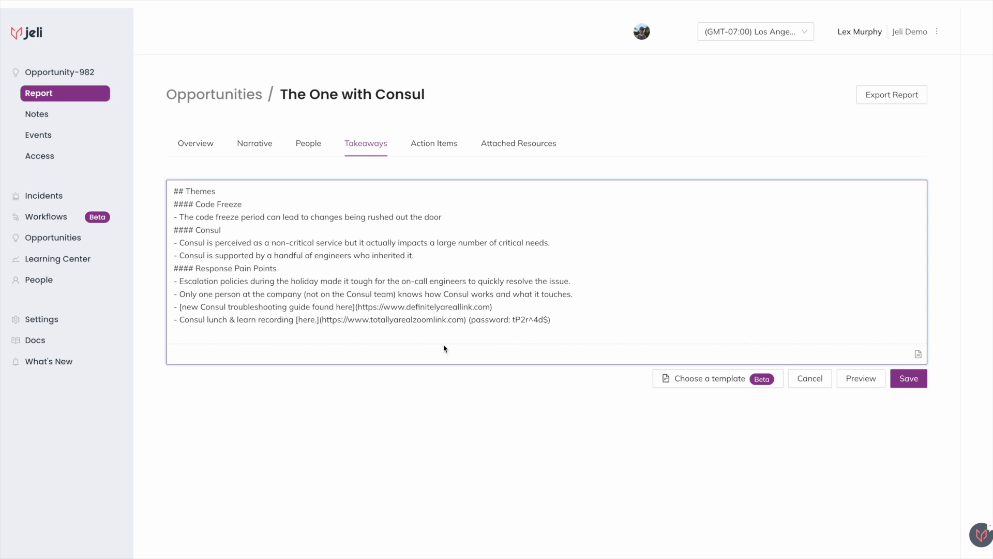
pyautogui.click(678, 383)
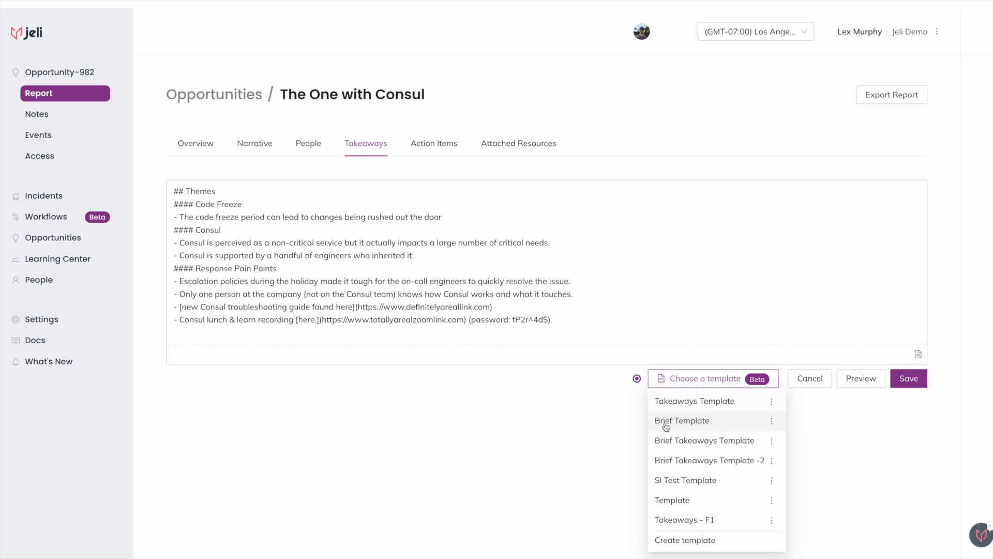
# - Start a new Jira issue action item in the ENG - Engineering project
pyautogui.click(434, 143)
pyautogui.click(380, 425)
pyautogui.click(354, 372)
pyautogui.click(377, 132)
pyautogui.click(430, 153)
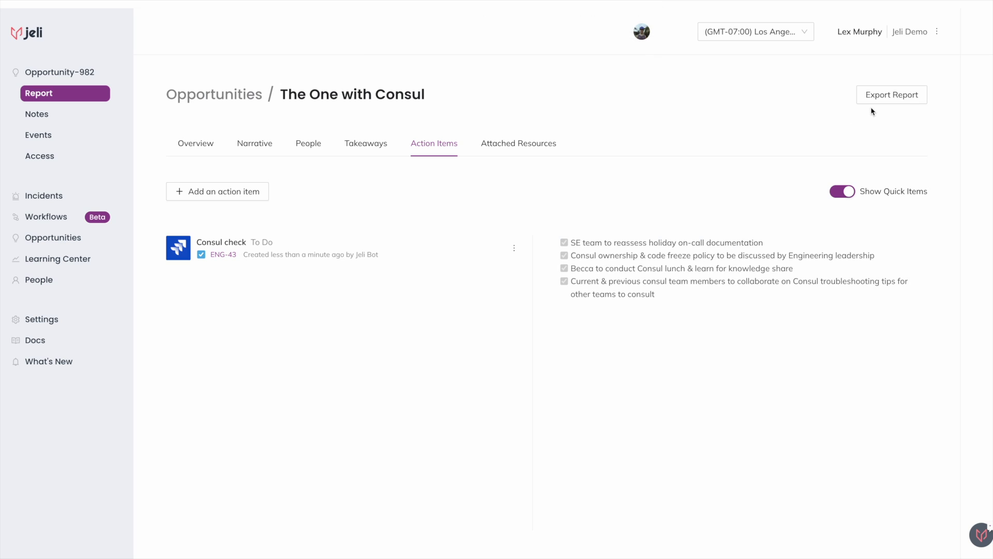
# - Open the exportable report, move Executive Summary to the top of Report Sections, and return
pyautogui.click(872, 100)
pyautogui.scroll(-5, 17, 301)
pyautogui.moveTo(16, 301); pyautogui.dragTo(16, 192)
pyautogui.scroll(-20, 328, 382)
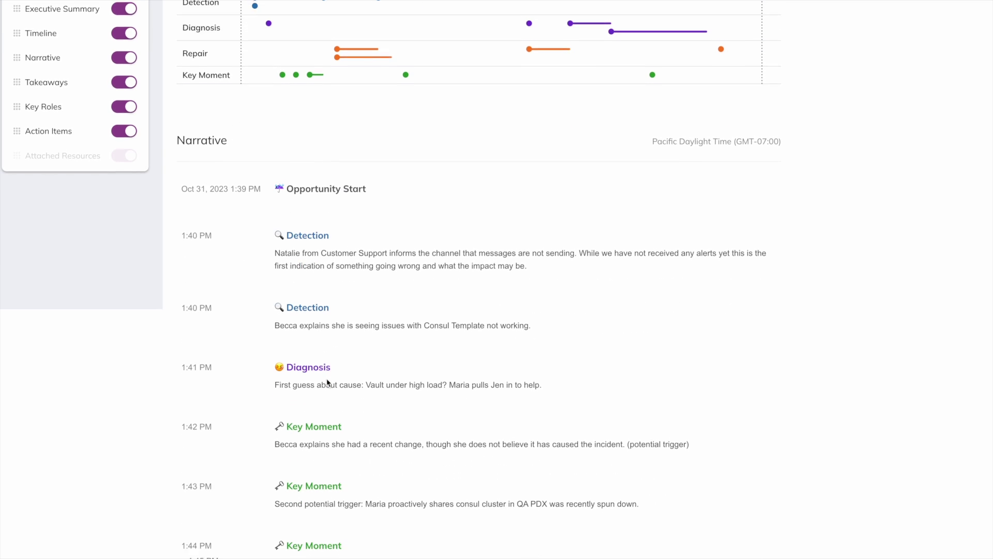
pyautogui.moveTo(326, 383)
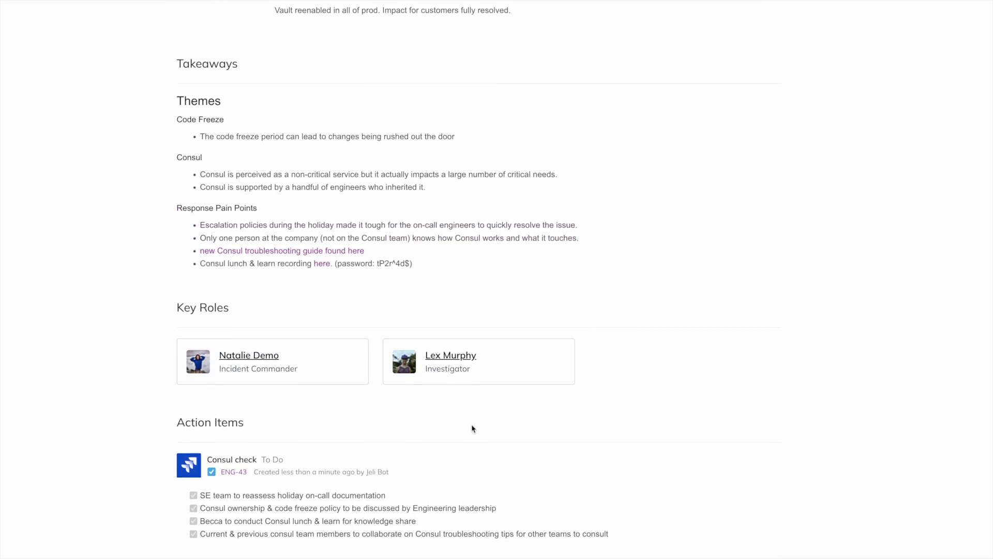
pyautogui.scroll(20, 473, 428)
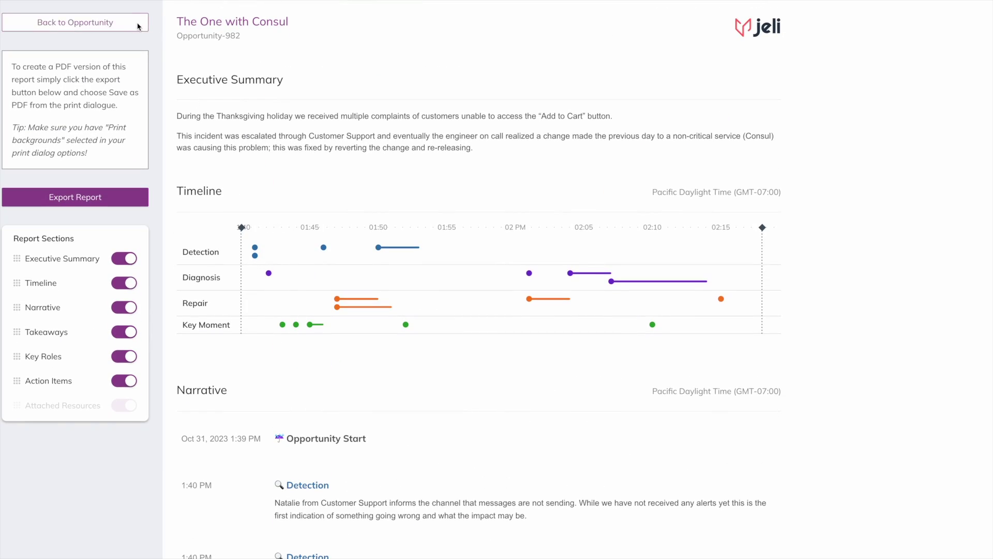
pyautogui.click(75, 23)
# - In the Learning Center, switch the most-involved breakdown from Technologies to Teams
pyautogui.click(47, 260)
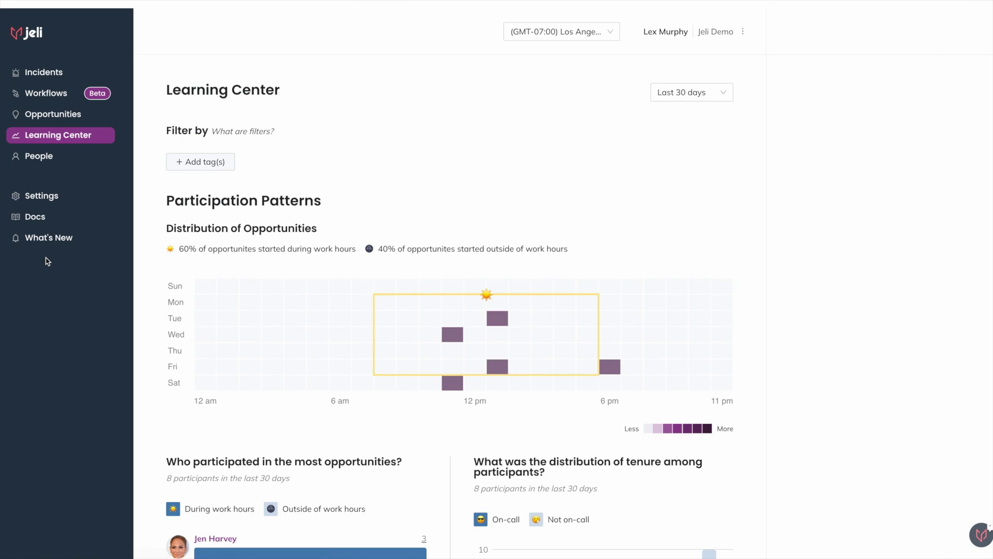
pyautogui.scroll(-6, 141, 368)
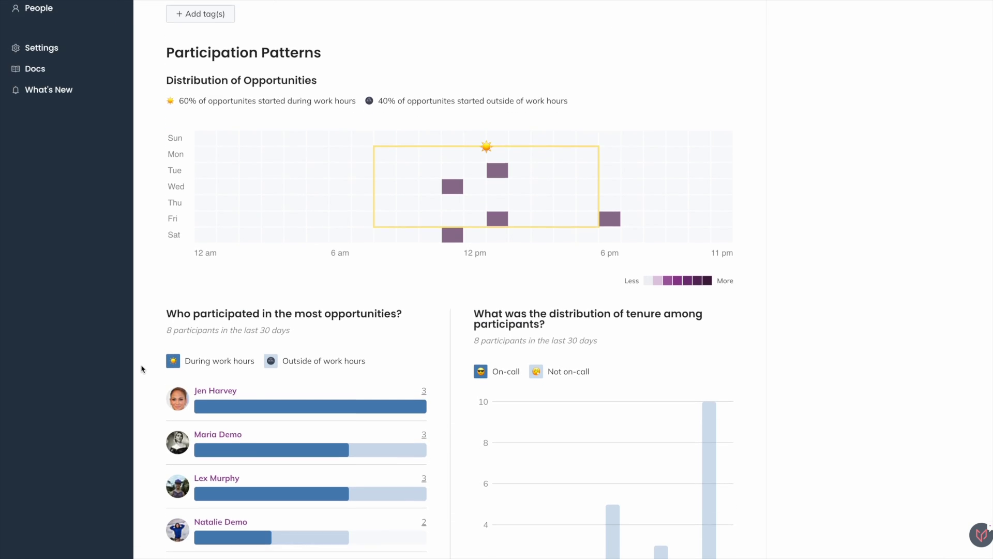
pyautogui.scroll(-6, 142, 367)
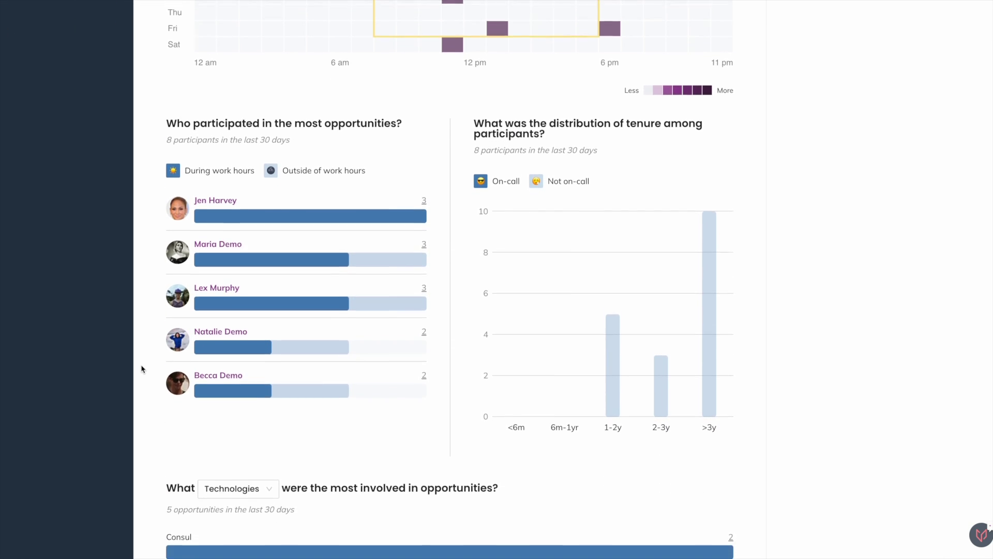
pyautogui.scroll(-1, 142, 369)
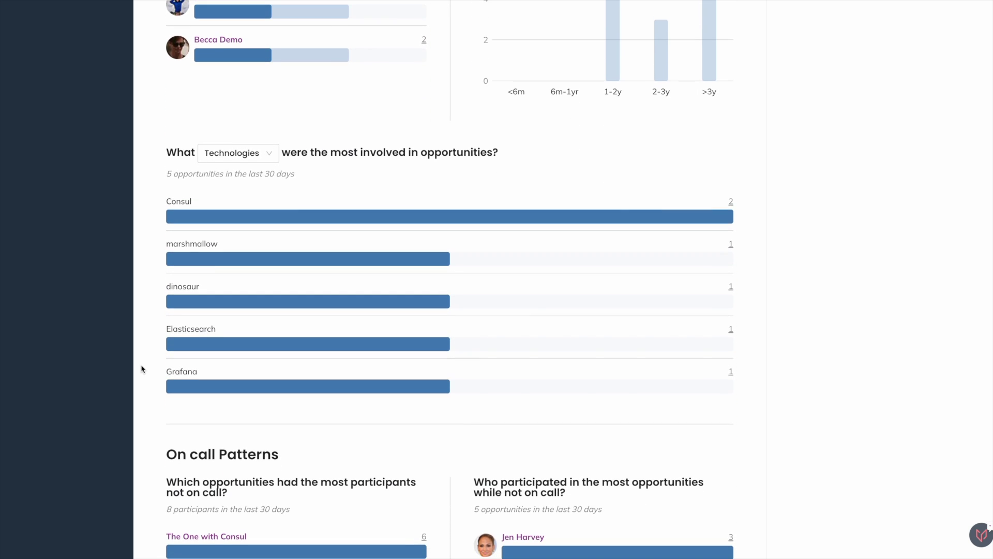
pyautogui.click(228, 161)
pyautogui.click(229, 231)
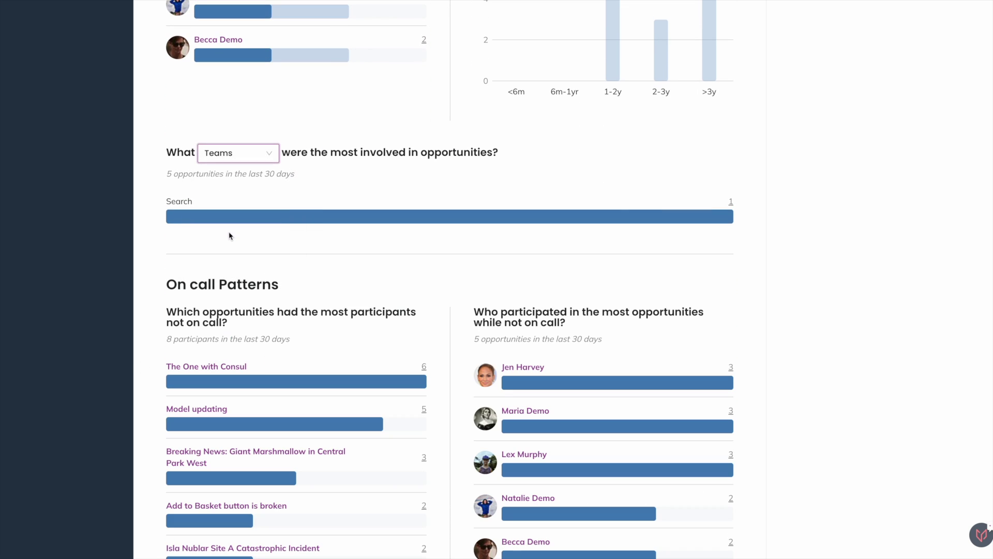
pyautogui.scroll(-2, 224, 250)
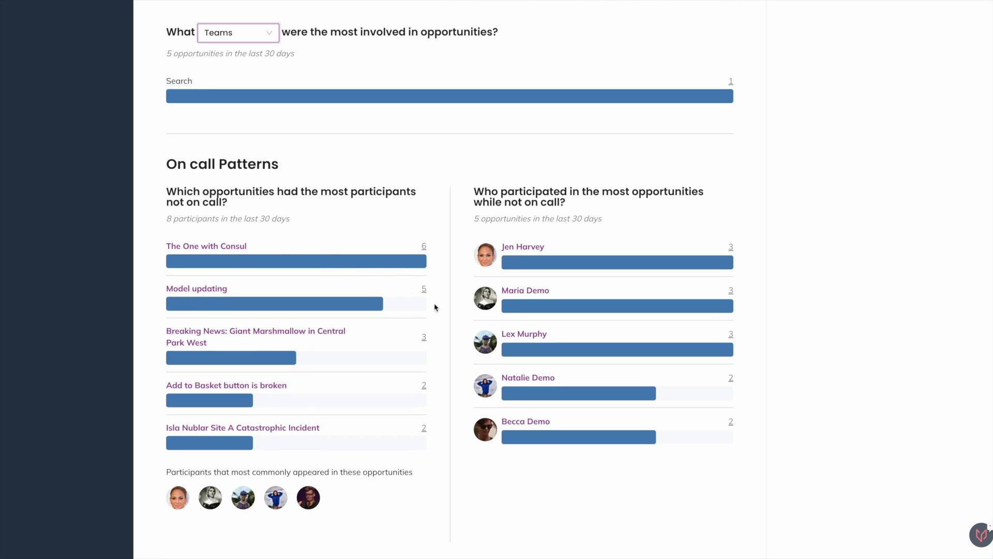
# - Open a participant's People profile and look through it
pyautogui.click(520, 337)
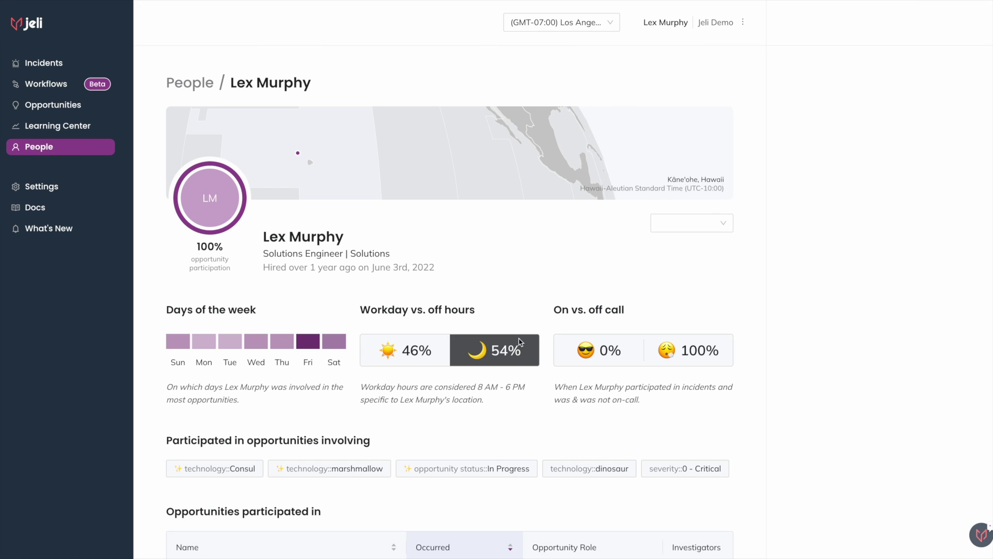
pyautogui.scroll(-4, 520, 341)
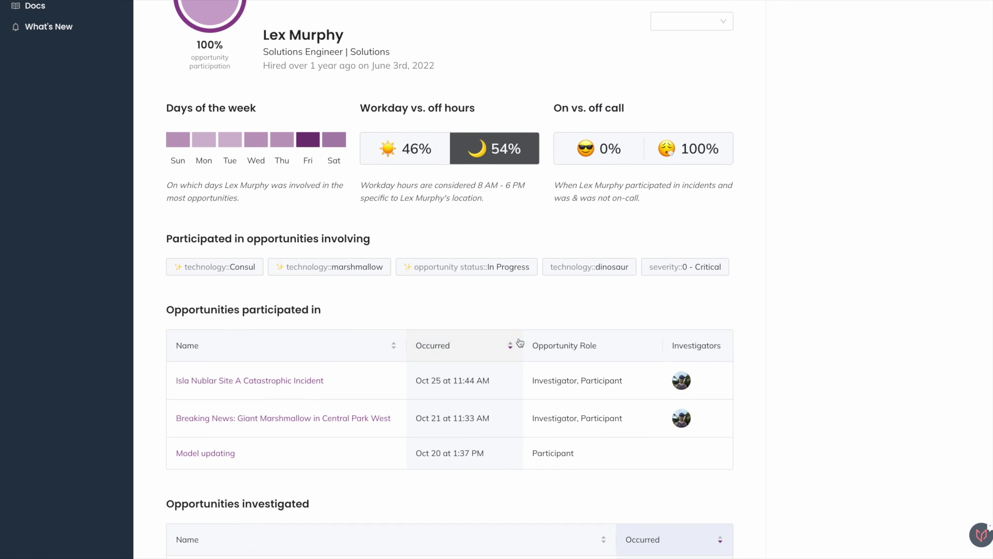
pyautogui.scroll(4, 520, 343)
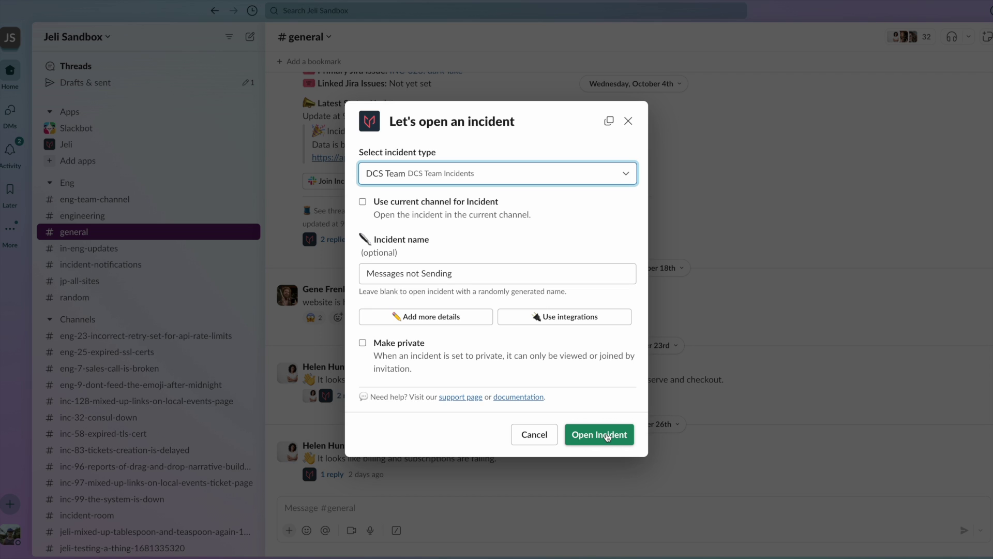
# - Open the new Slack incident, add the nine selected events as evidence, and regenerate the AI summary
pyautogui.click(608, 437)
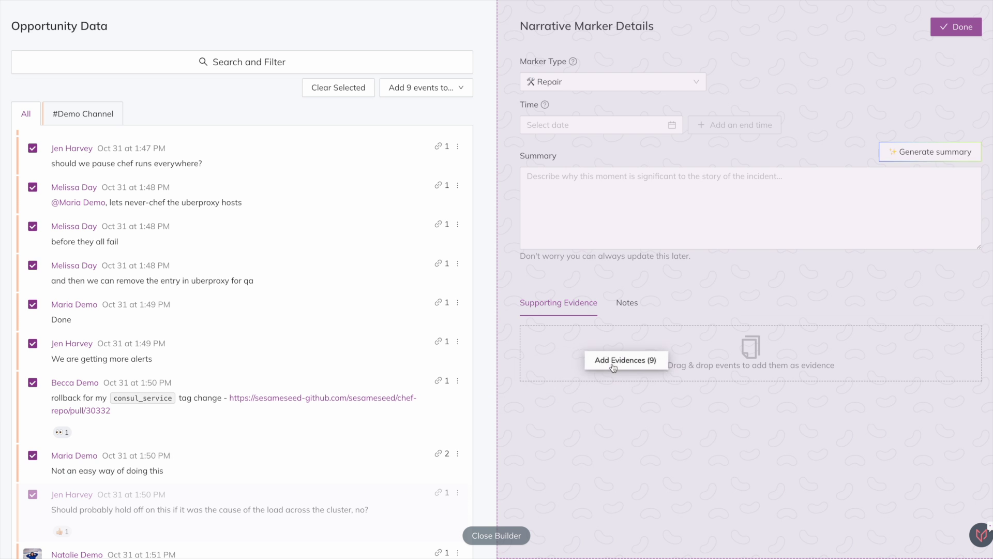
pyautogui.moveTo(614, 367); pyautogui.dragTo(614, 368)
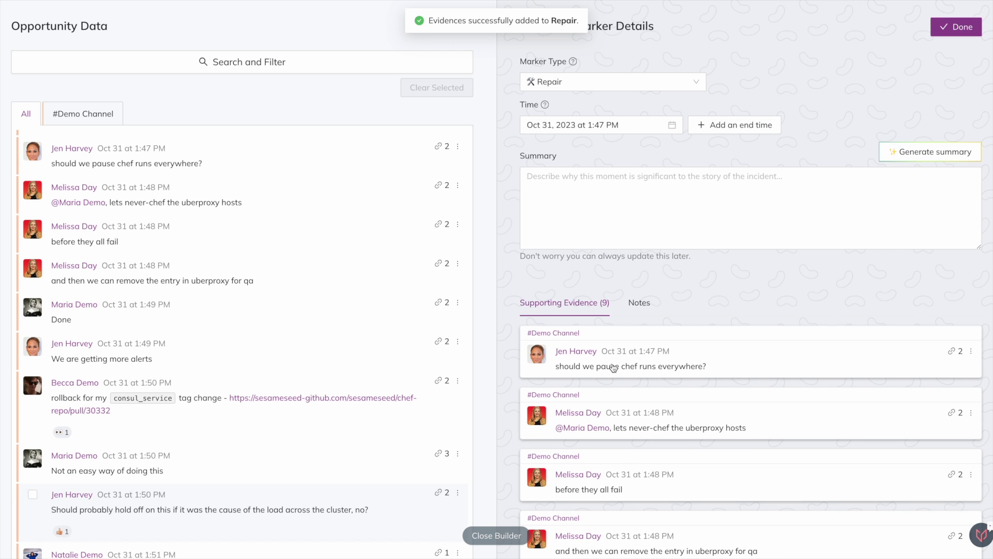
pyautogui.click(955, 151)
pyautogui.click(584, 126)
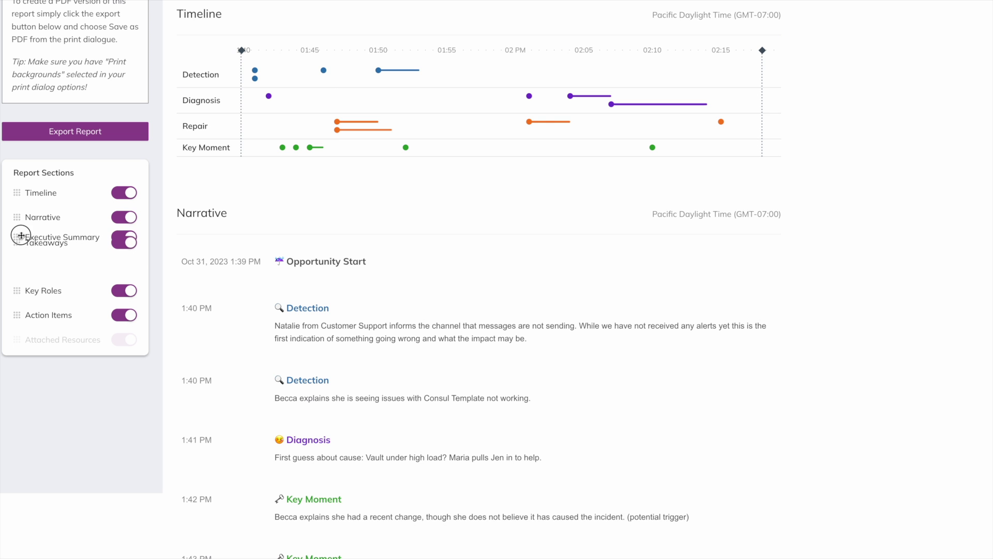
# - Move the Executive Summary to the top of the report
pyautogui.moveTo(18, 222); pyautogui.dragTo(16, 192)
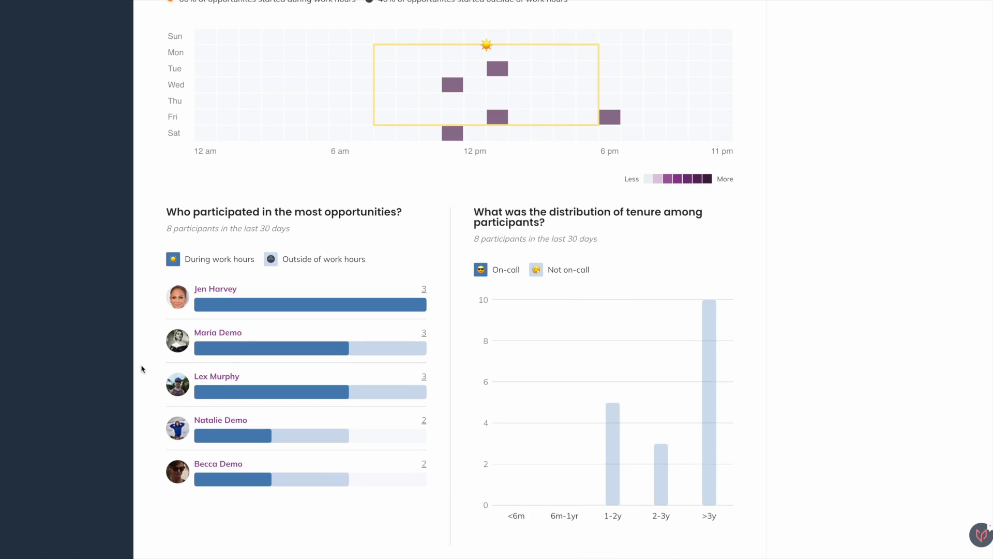
pyautogui.scroll(-5, 142, 368)
pyautogui.scroll(-4, 142, 370)
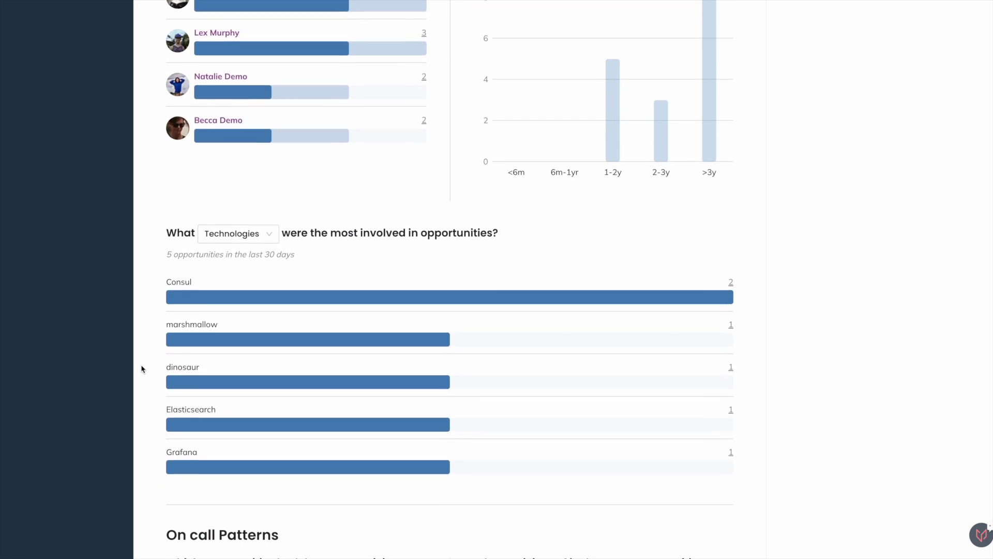